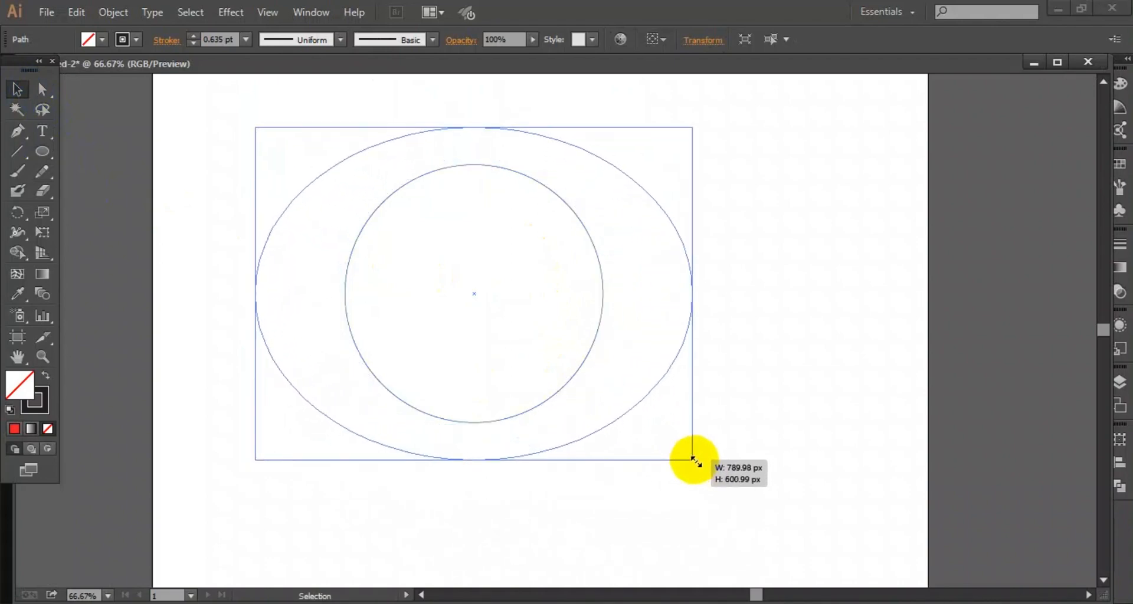
# Reshape the large ellipse into a flatter, slightly narrower horizontal oval.
pyautogui.moveTo(474, 125); pyautogui.dragTo(476, 253)
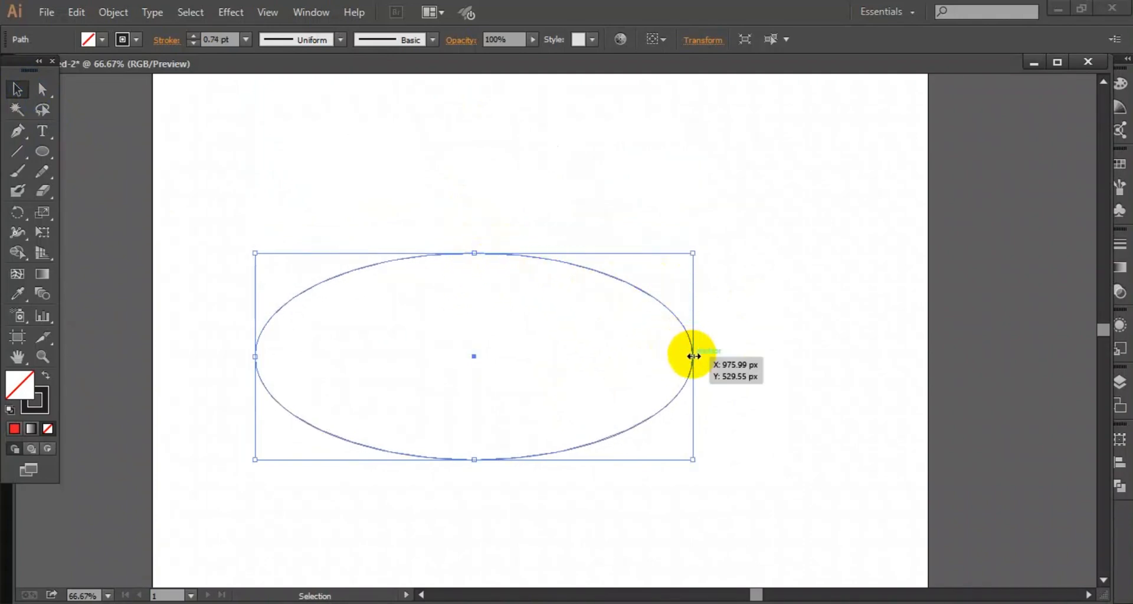
pyautogui.moveTo(693, 356); pyautogui.dragTo(665, 357)
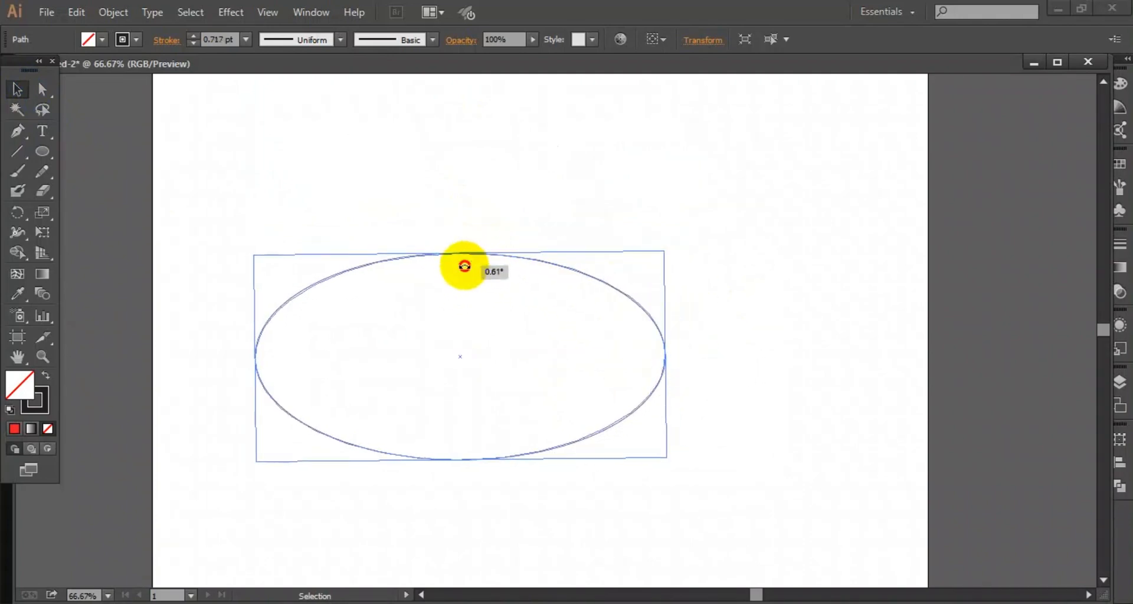
pyautogui.moveTo(462, 255); pyautogui.dragTo(460, 275)
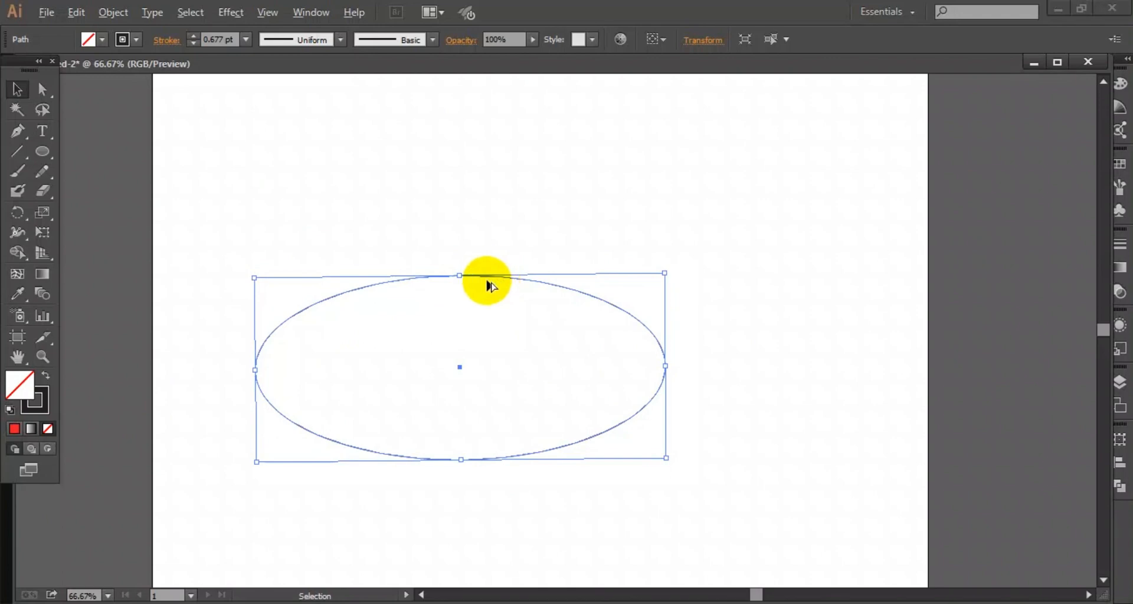
# Duplicate the oval slightly downward and repeat the transformation to make a stack of six evenly spaced ovals.
pyautogui.moveTo(496, 282); pyautogui.dragTo(486, 295)
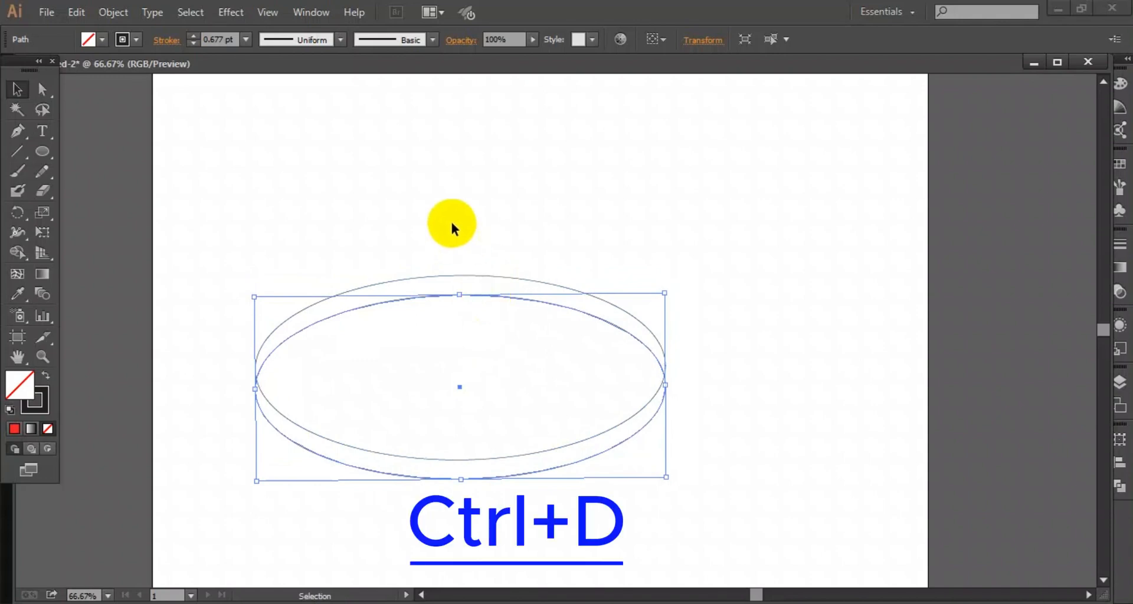
pyautogui.hotkey('ctrl', 'd')
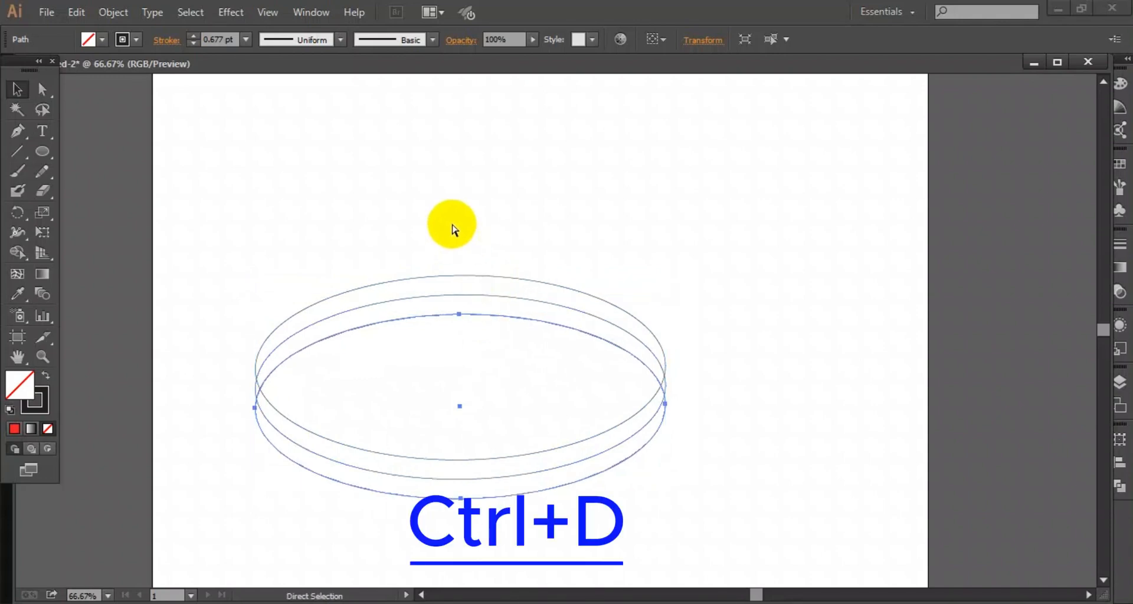
pyautogui.hotkey('ctrl', 'd')
pyautogui.hotkey('ctrl', 'd')
pyautogui.hotkey('ctrl', 'd')
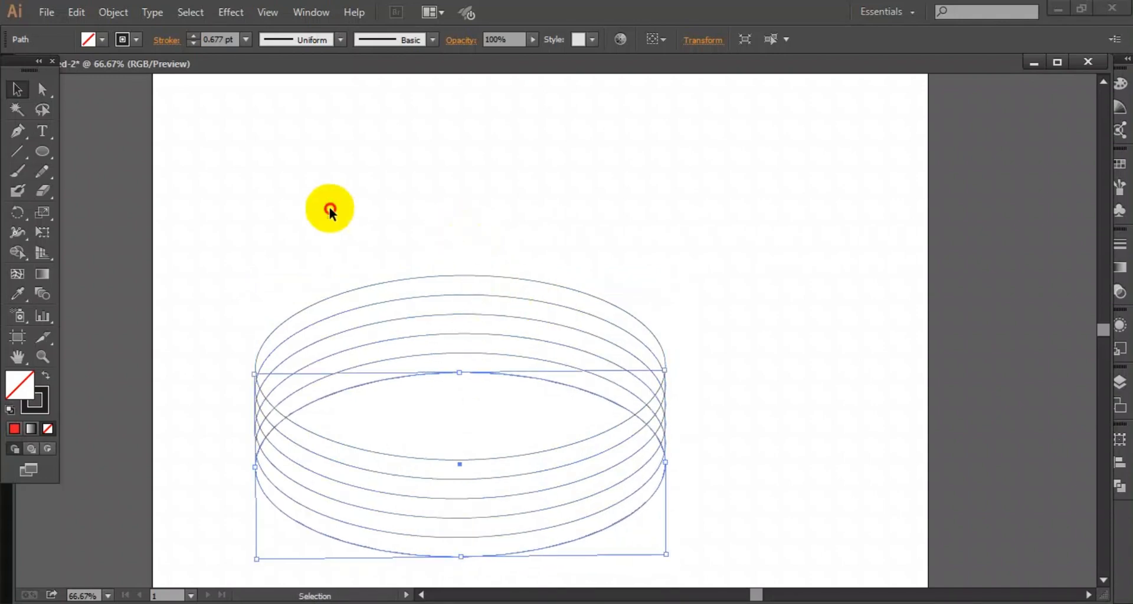
# Select all six stacked ovals and move them up to the middle of the artboard.
pyautogui.moveTo(268, 195); pyautogui.dragTo(630, 459)
pyautogui.moveTo(468, 358); pyautogui.dragTo(540, 261)
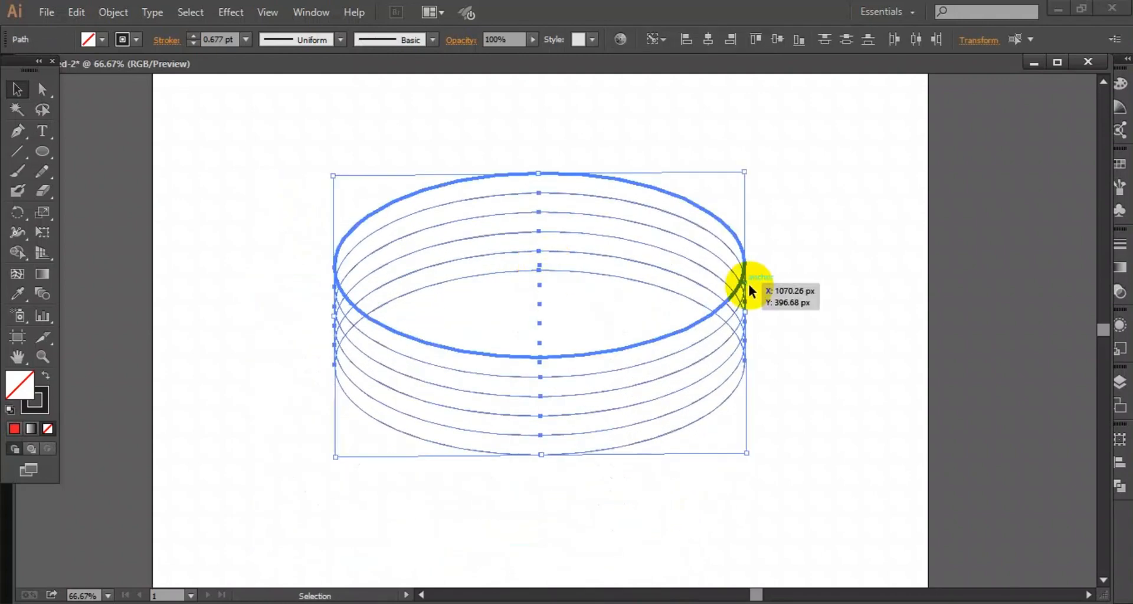
pyautogui.click(547, 235)
pyautogui.moveTo(342, 144); pyautogui.dragTo(800, 505)
pyautogui.hotkey('ctrl', 'c')
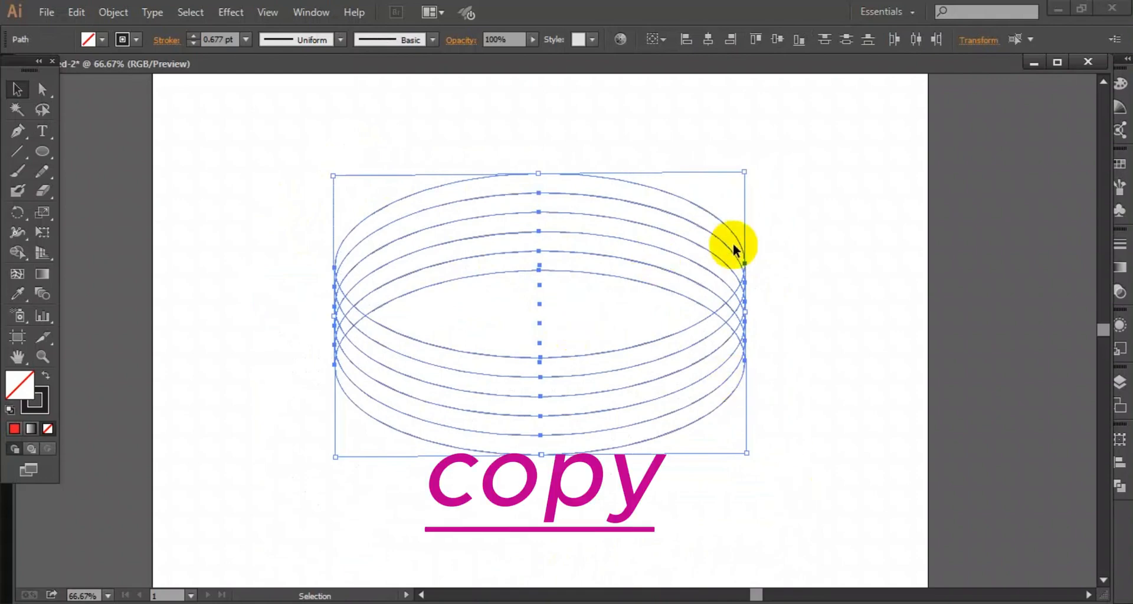
pyautogui.hotkey('ctrl', 'c')
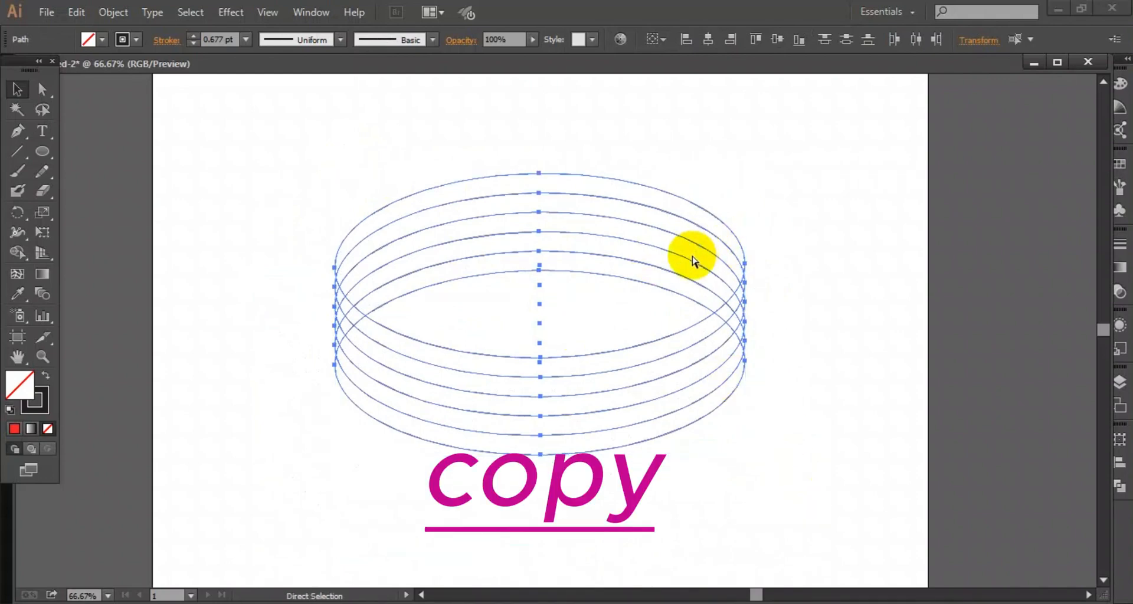
pyautogui.hotkey('ctrl', 'v')
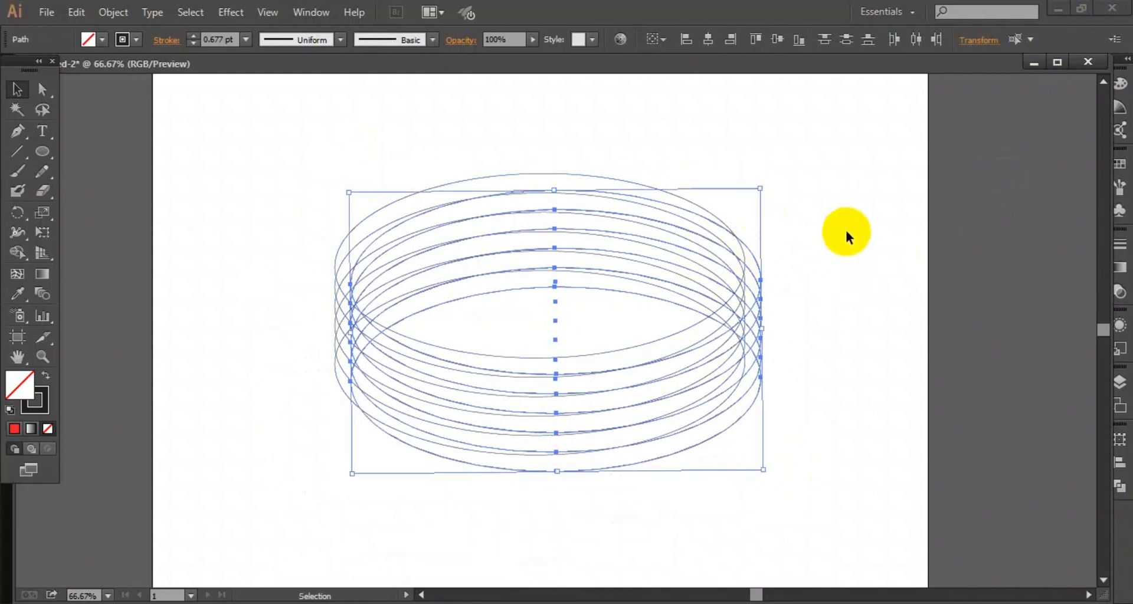
pyautogui.click(857, 236)
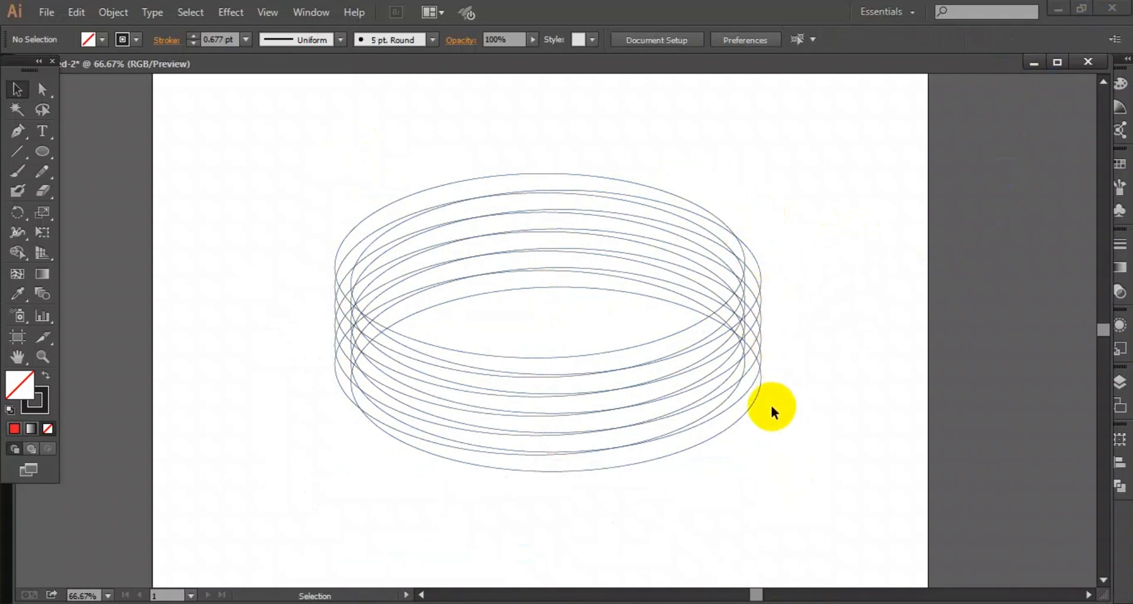
pyautogui.click(758, 254)
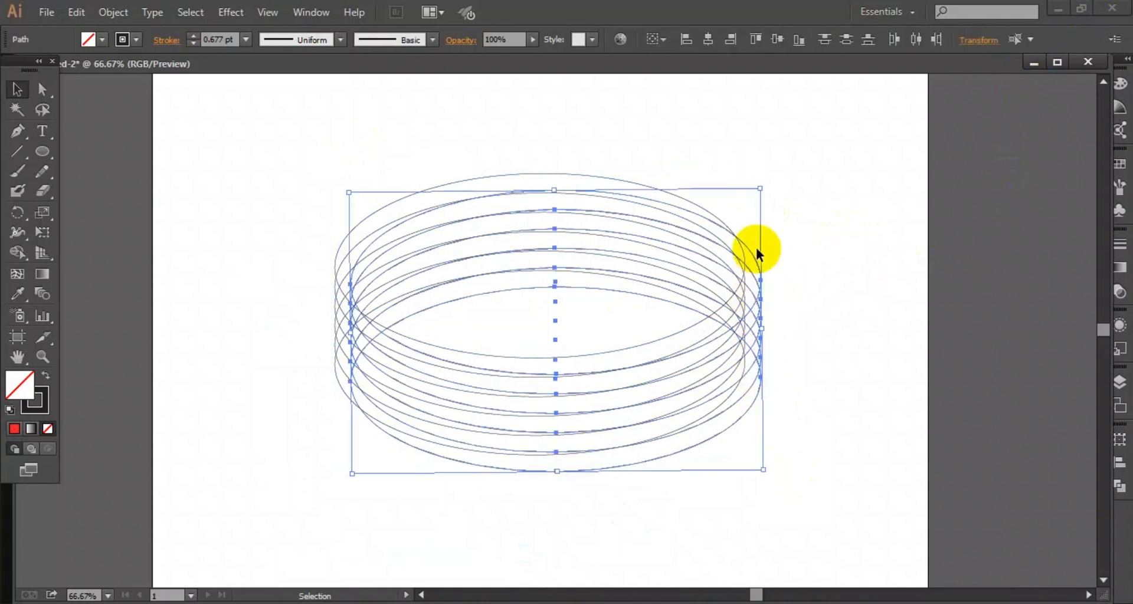
pyautogui.press('Delete')
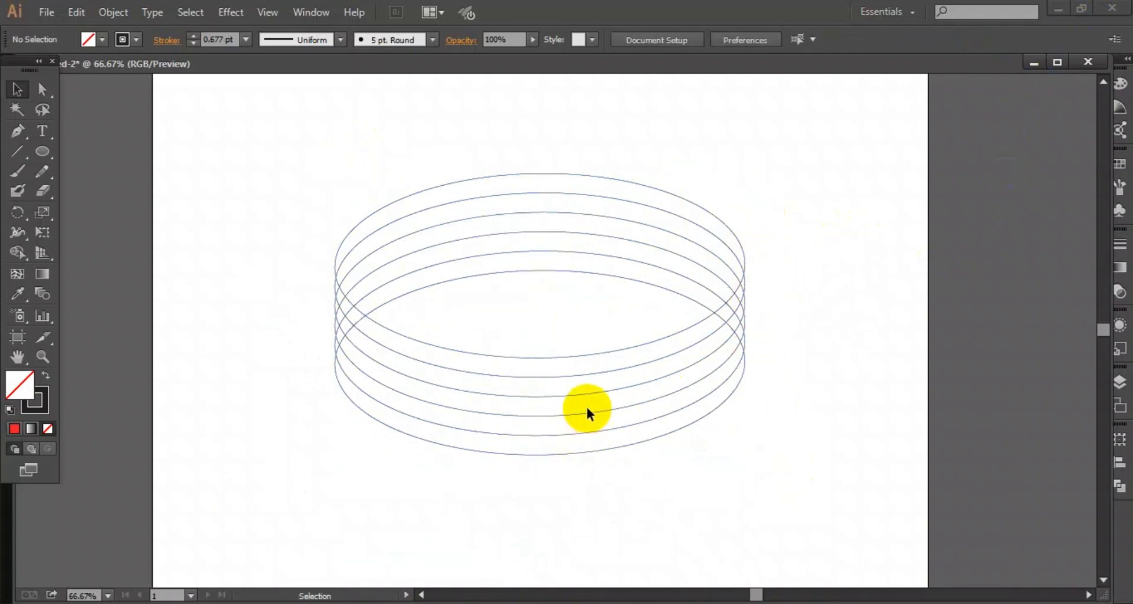
# Copy the six ovals, paste them in front in the same place, and rotate the copy 90° to cross the originals.
pyautogui.moveTo(248, 147); pyautogui.dragTo(850, 444)
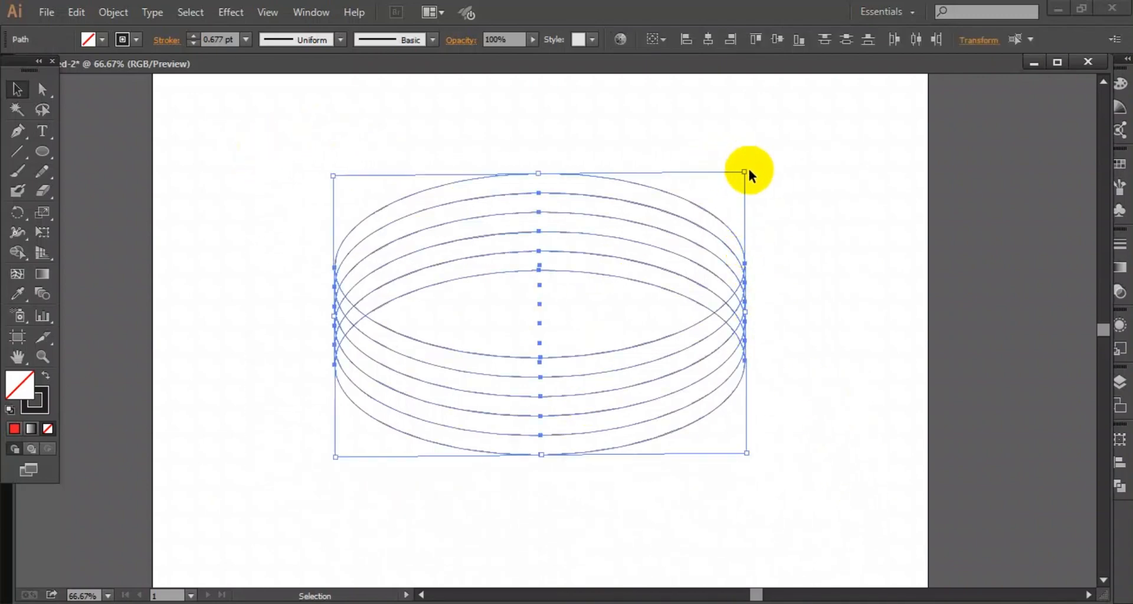
pyautogui.hotkey('ctrl', 'c')
pyautogui.hotkey('ctrl', 'f')
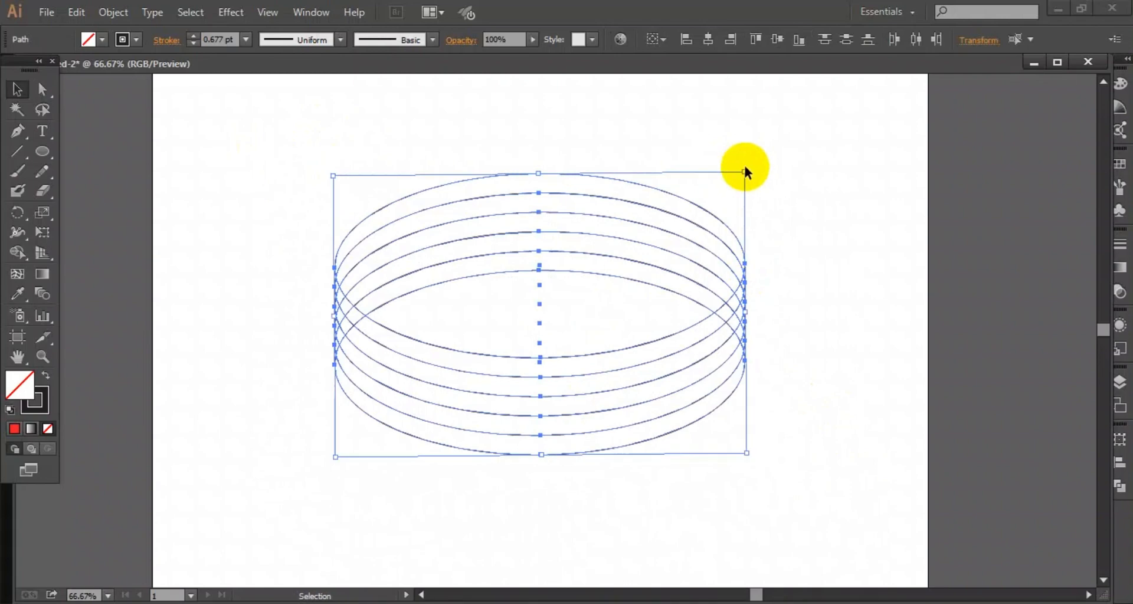
pyautogui.moveTo(745, 171); pyautogui.dragTo(692, 538)
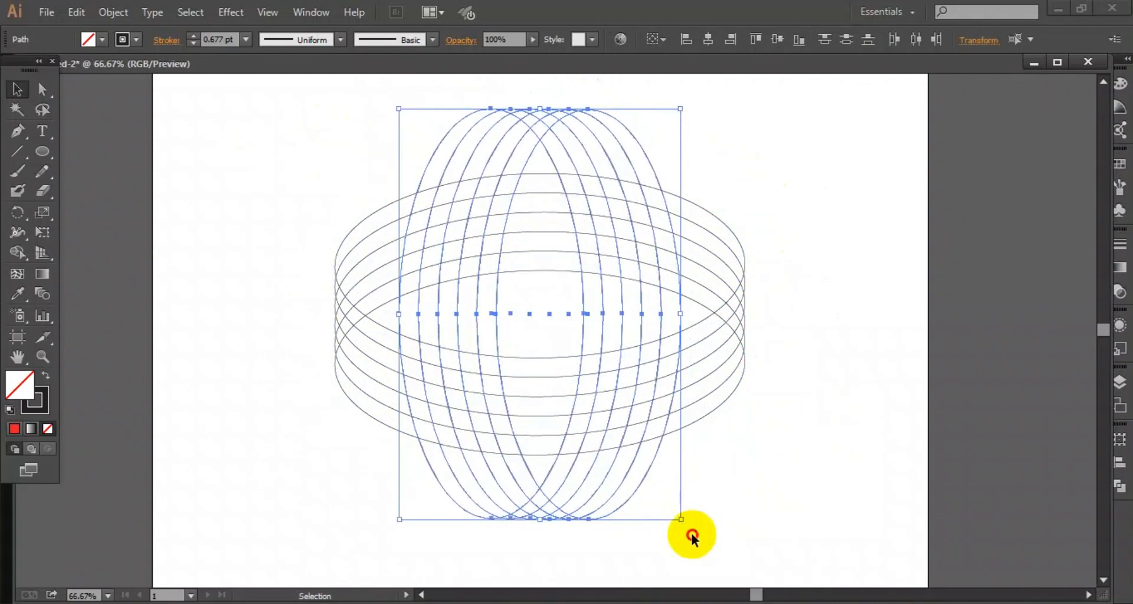
# Select both crossing sets of ovals and rotate them together slightly clockwise.
pyautogui.click(855, 397)
pyautogui.moveTo(217, 155); pyautogui.dragTo(808, 458)
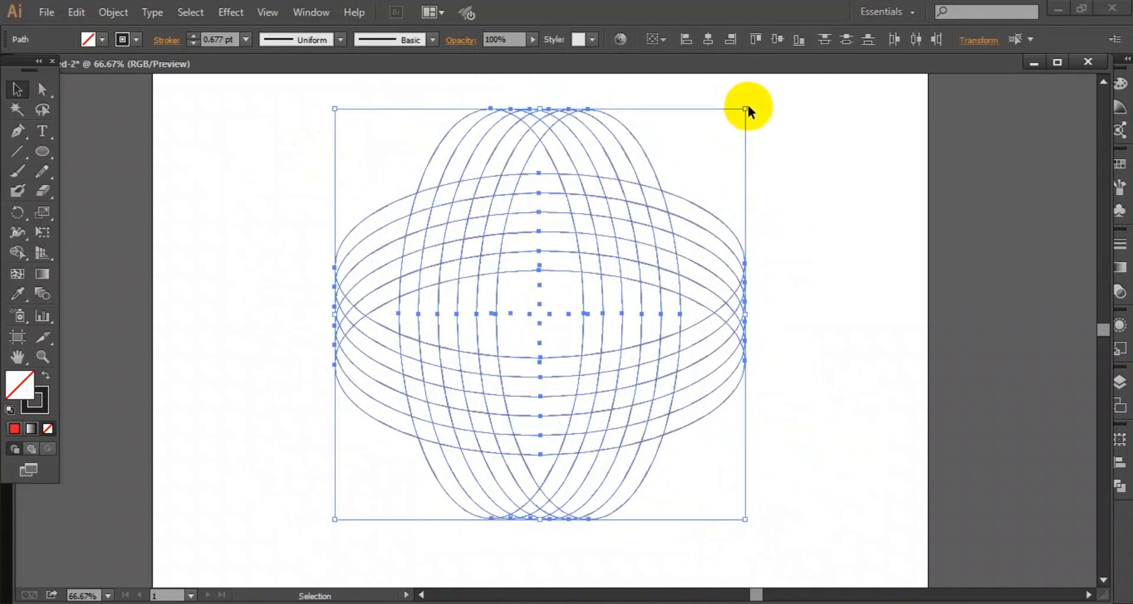
pyautogui.moveTo(745, 108); pyautogui.dragTo(797, 174)
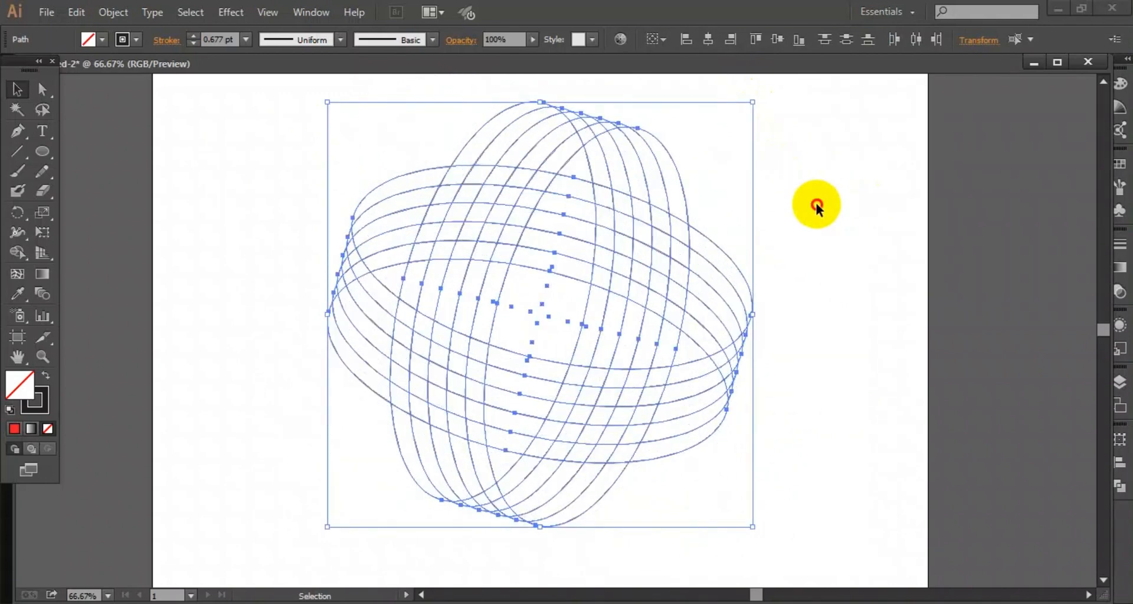
pyautogui.click(816, 203)
# With the Shape Builder tool, merge the segments of each strip in the upper-left horizontal band so it passes over the vertical band.
pyautogui.moveTo(263, 160); pyautogui.dragTo(825, 350)
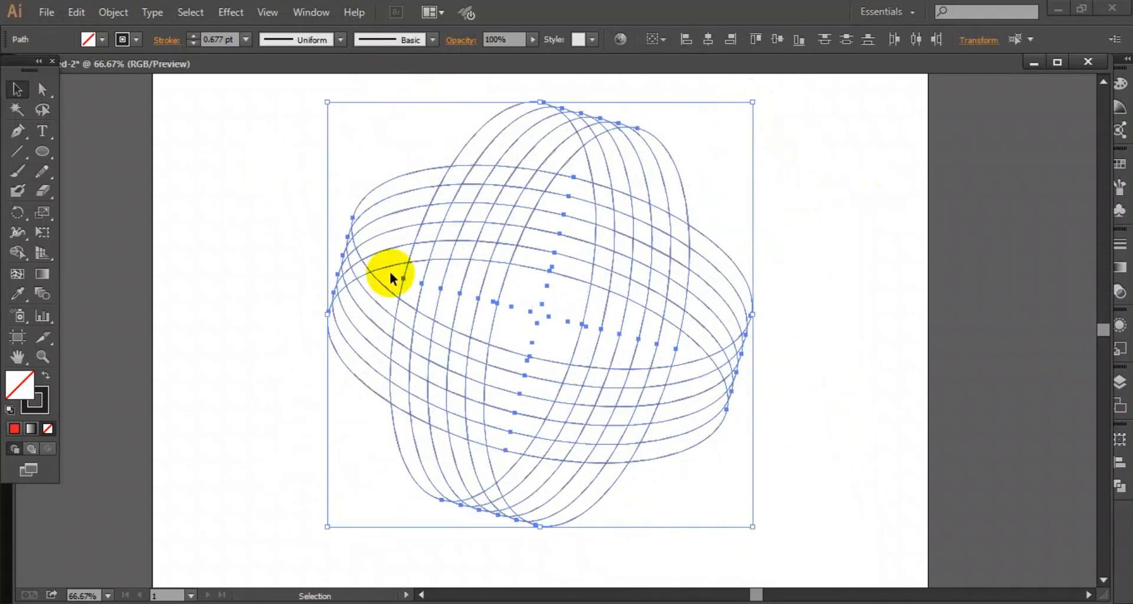
pyautogui.click(14, 259)
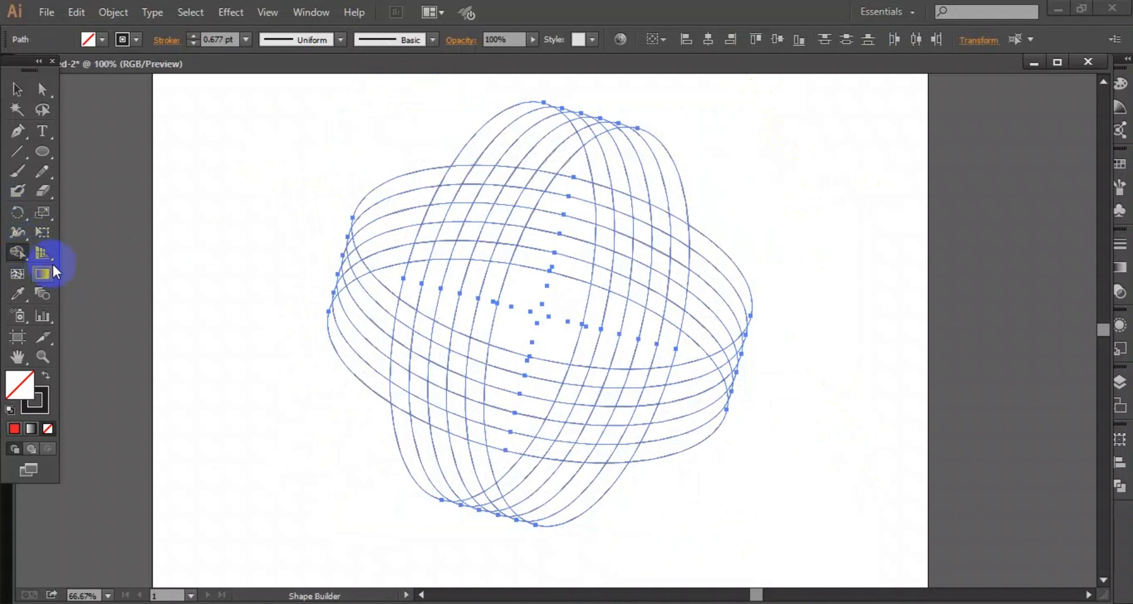
pyautogui.hotkey('ctrl', '+')
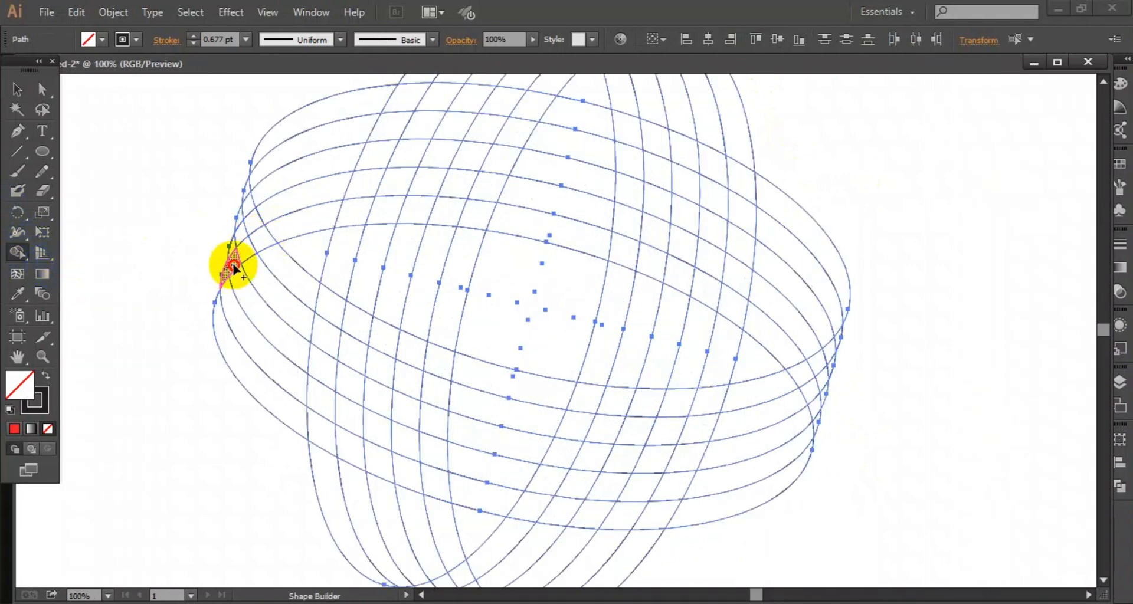
pyautogui.moveTo(258, 235)
pyautogui.mouseDown()
pyautogui.moveTo(359, 215)
pyautogui.moveTo(479, 220)
pyautogui.moveTo(407, 213)
pyautogui.mouseUp()
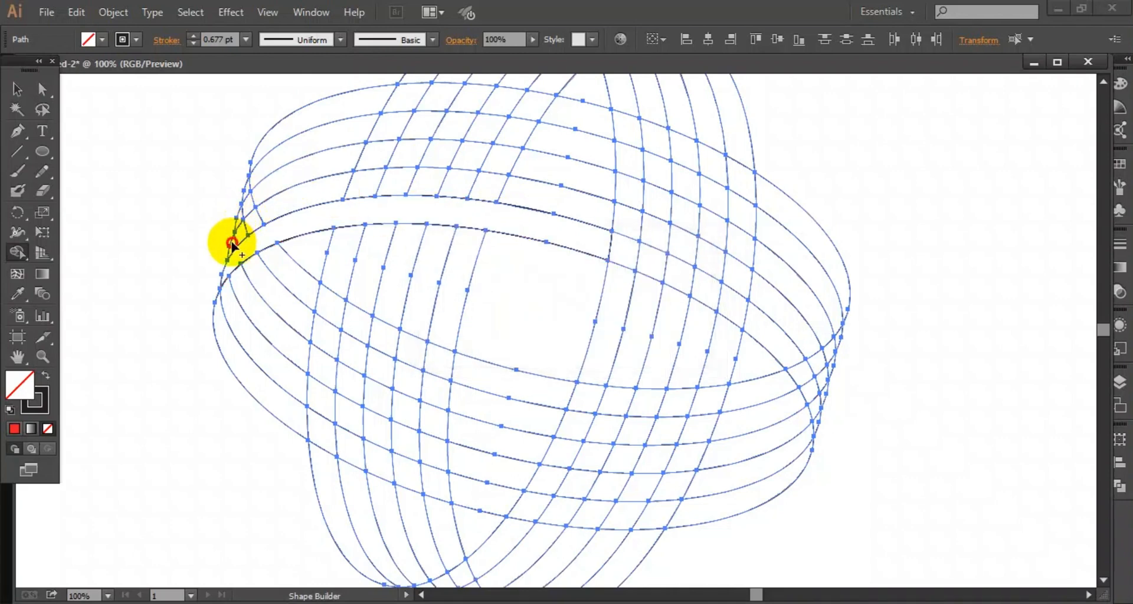
pyautogui.moveTo(232, 243); pyautogui.dragTo(261, 215)
pyautogui.moveTo(322, 196)
pyautogui.mouseDown()
pyautogui.moveTo(486, 182)
pyautogui.moveTo(328, 170)
pyautogui.mouseUp()
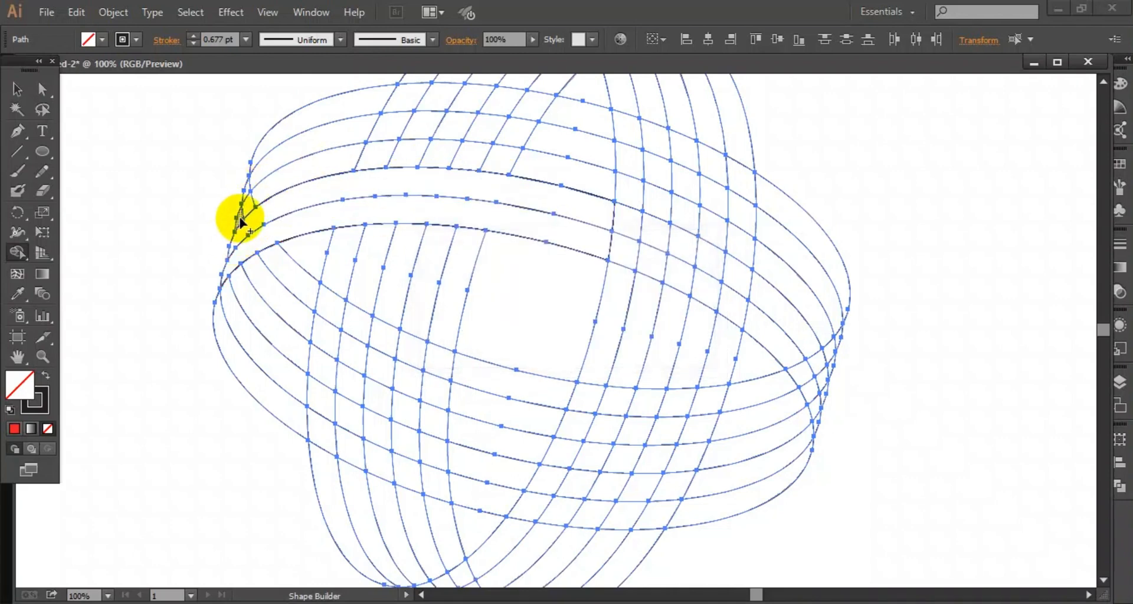
pyautogui.moveTo(239, 222)
pyautogui.mouseDown()
pyautogui.moveTo(260, 192)
pyautogui.moveTo(339, 167)
pyautogui.moveTo(437, 154)
pyautogui.moveTo(531, 165)
pyautogui.moveTo(438, 143)
pyautogui.mouseUp()
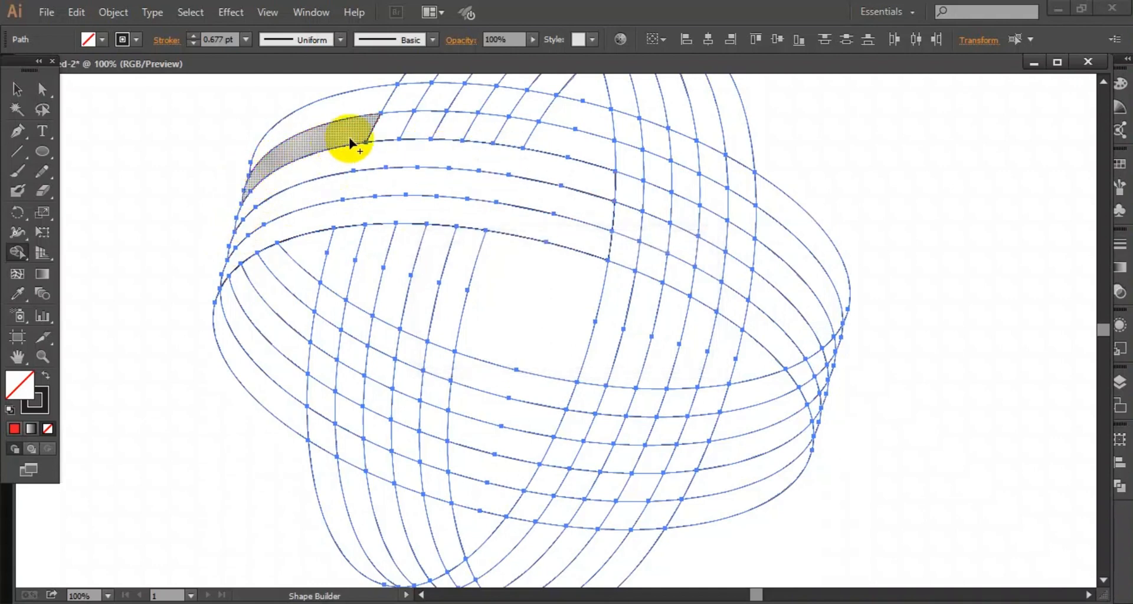
pyautogui.moveTo(350, 143); pyautogui.dragTo(533, 130)
pyautogui.moveTo(367, 103); pyautogui.dragTo(555, 104)
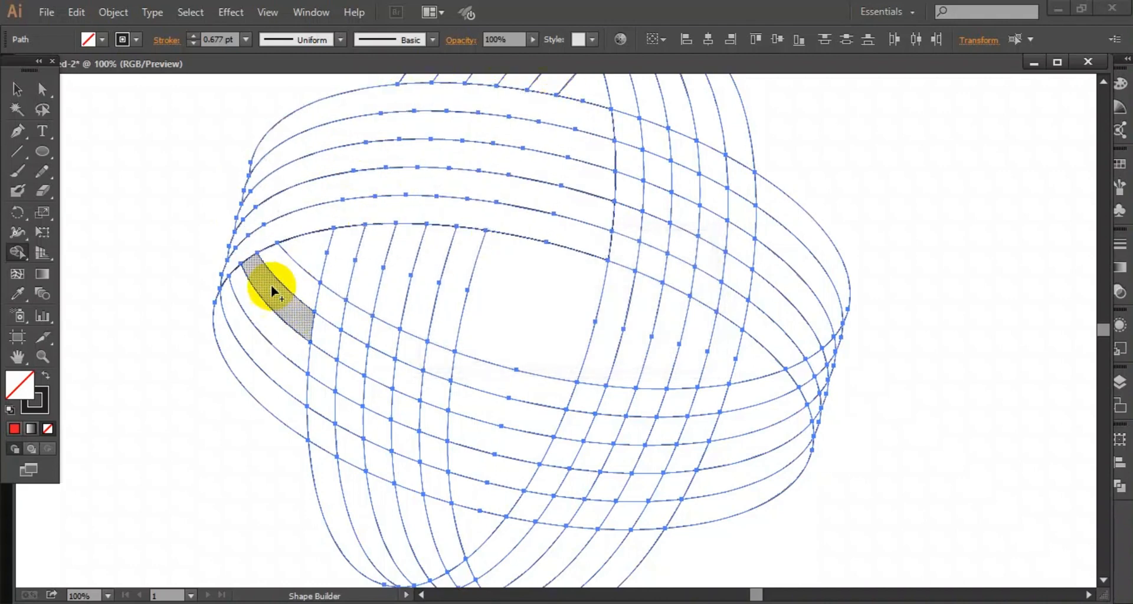
# Merge the segments of each left vertical strip so that band passes over the lower horizontal strips.
pyautogui.moveTo(346, 285)
pyautogui.mouseDown()
pyautogui.moveTo(323, 454)
pyautogui.moveTo(363, 320)
pyautogui.moveTo(353, 472)
pyautogui.mouseUp()
pyautogui.moveTo(390, 317); pyautogui.dragTo(377, 508)
pyautogui.moveTo(410, 334); pyautogui.dragTo(413, 555)
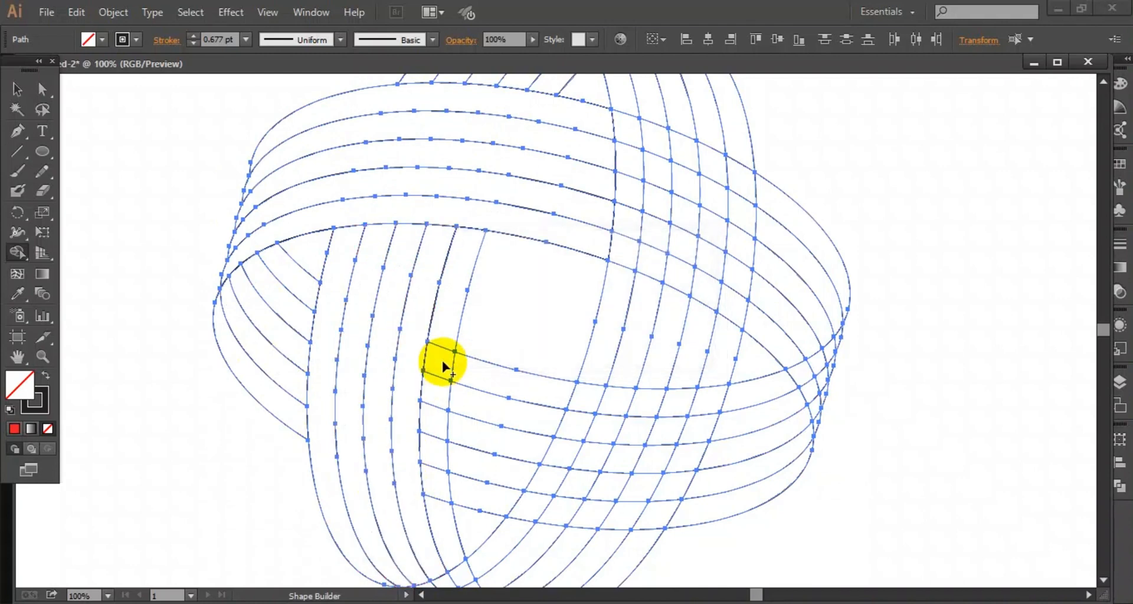
pyautogui.moveTo(444, 368); pyautogui.dragTo(436, 531)
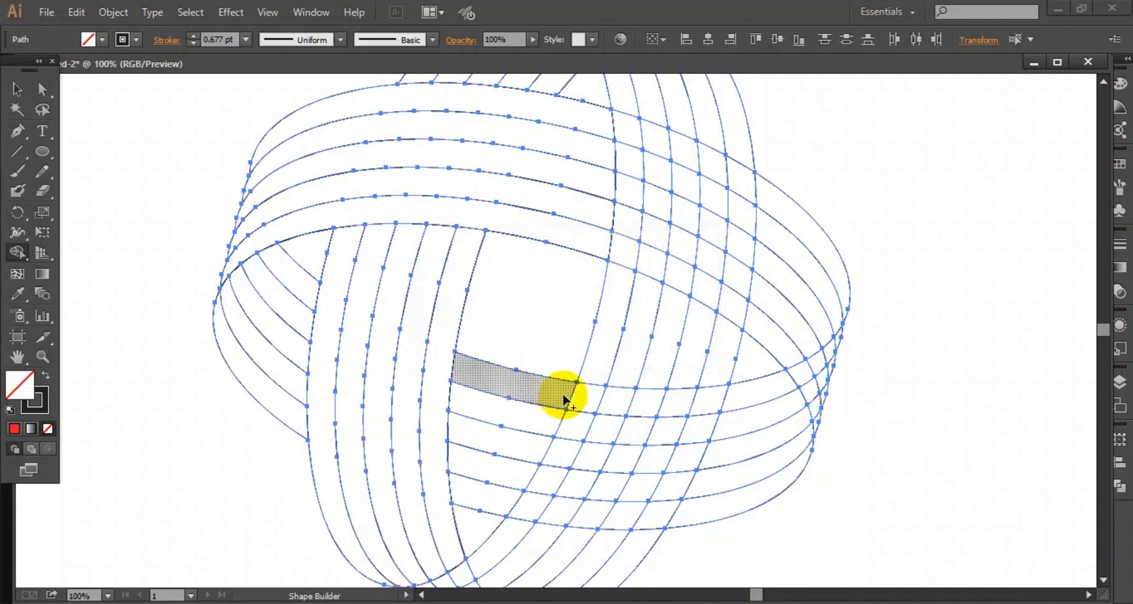
# Merge the segments of each lower horizontal strip out to its right end so the band passes over the vertical strips.
pyautogui.moveTo(564, 400); pyautogui.dragTo(738, 410)
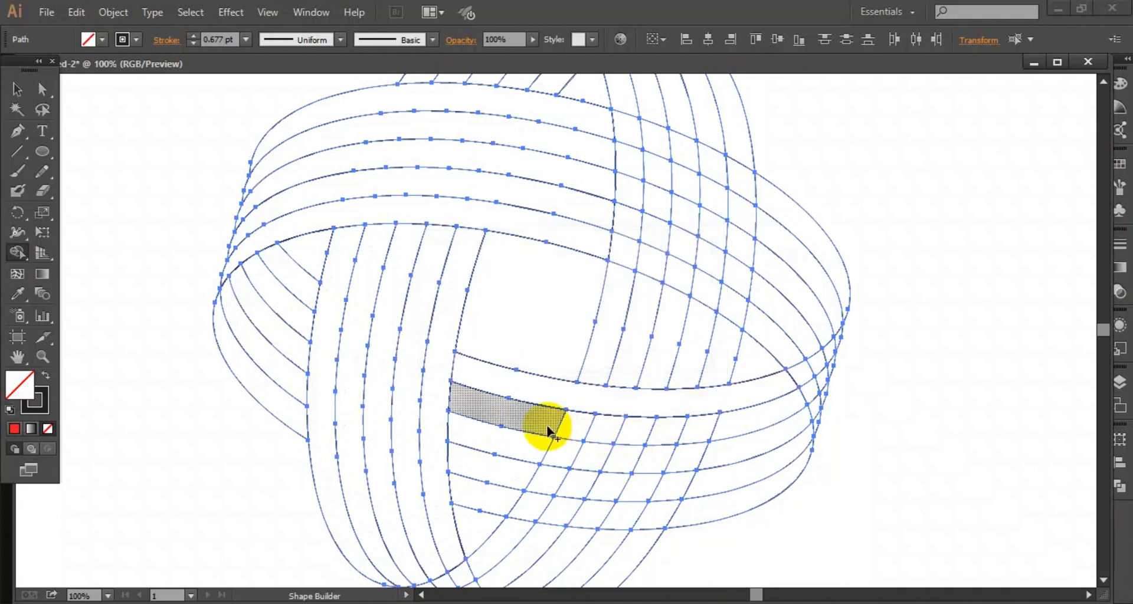
pyautogui.moveTo(548, 431)
pyautogui.mouseDown()
pyautogui.moveTo(679, 431)
pyautogui.moveTo(671, 448)
pyautogui.mouseUp()
pyautogui.moveTo(454, 426)
pyautogui.mouseDown()
pyautogui.moveTo(536, 450)
pyautogui.moveTo(673, 460)
pyautogui.mouseUp()
pyautogui.moveTo(514, 478); pyautogui.dragTo(803, 496)
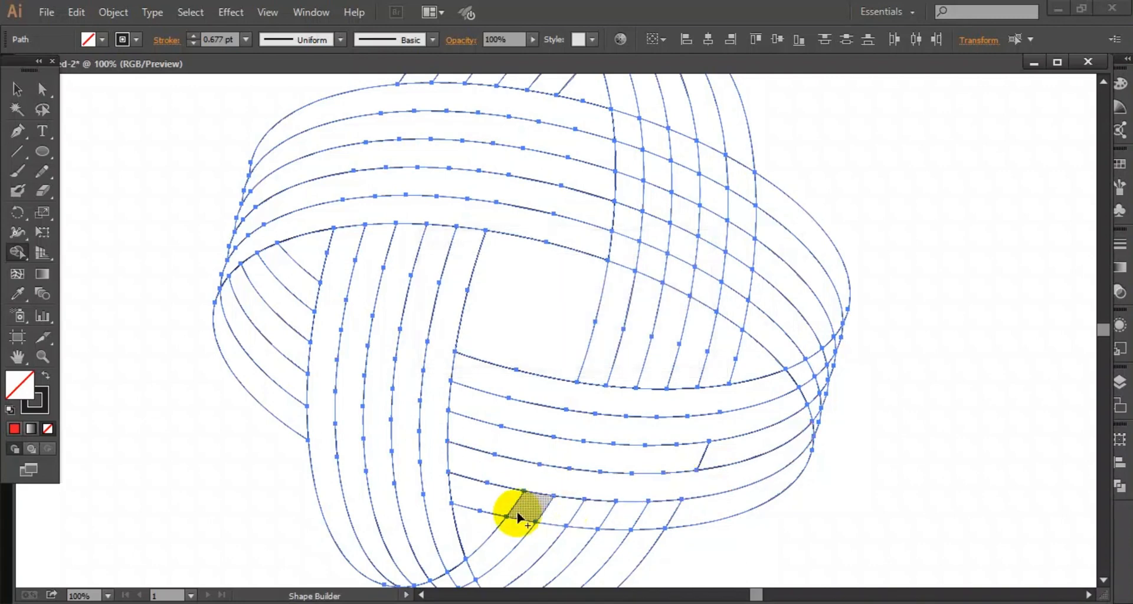
pyautogui.moveTo(519, 519); pyautogui.dragTo(685, 521)
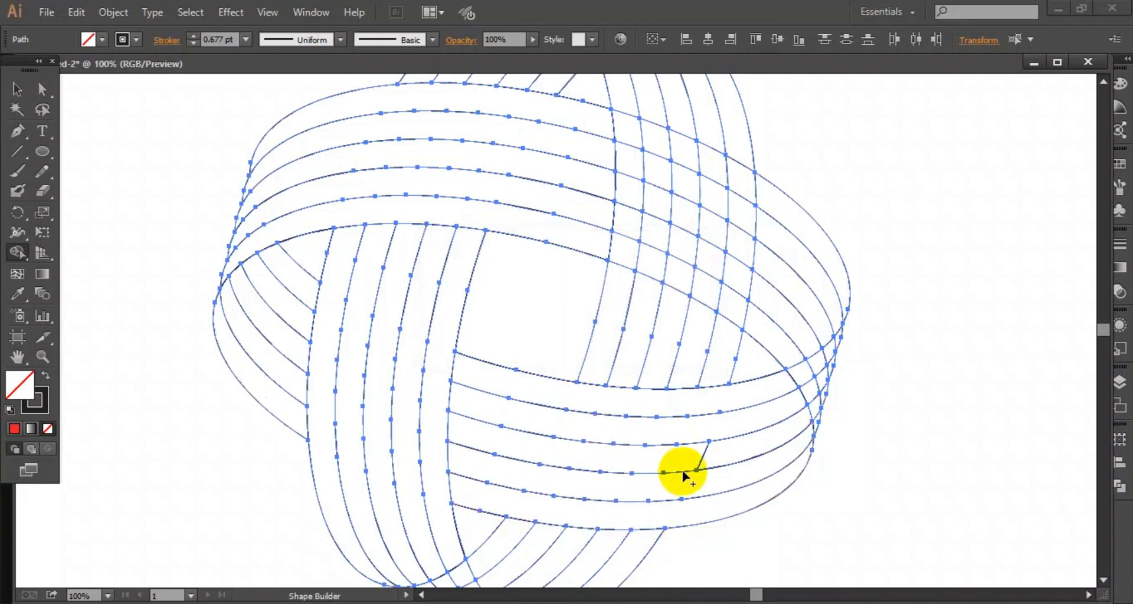
pyautogui.moveTo(685, 476)
pyautogui.mouseDown()
pyautogui.moveTo(806, 424)
pyautogui.moveTo(789, 392)
pyautogui.moveTo(828, 371)
pyautogui.moveTo(816, 367)
pyautogui.moveTo(841, 343)
pyautogui.mouseUp()
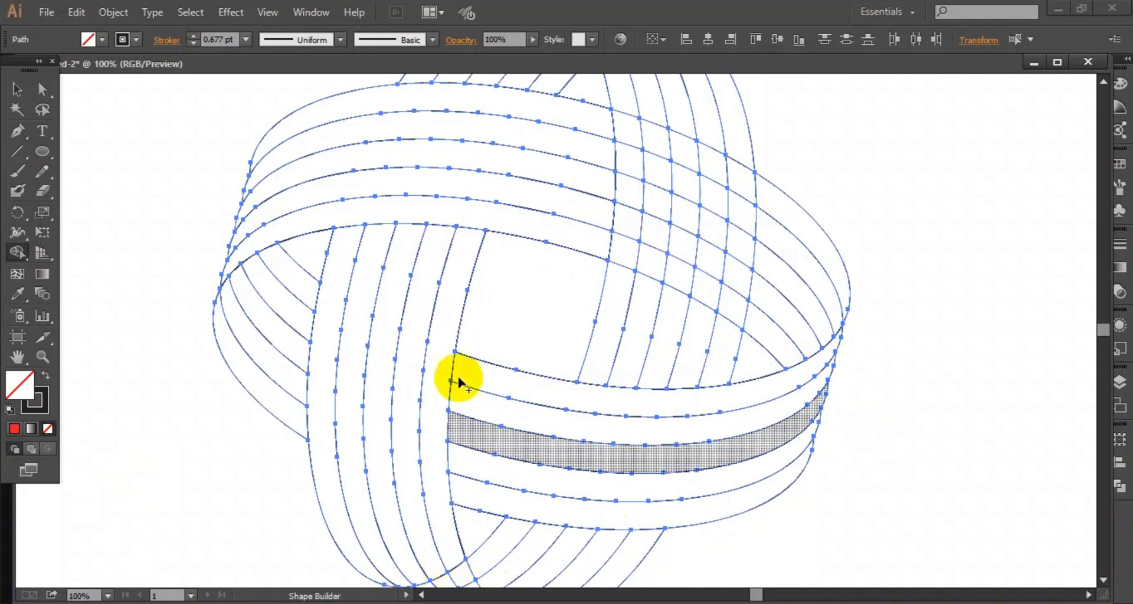
# Merge the segments of each right vertical strip so that band passes over the upper horizontal strips.
pyautogui.moveTo(630, 111); pyautogui.dragTo(628, 278)
pyautogui.moveTo(660, 122); pyautogui.dragTo(650, 298)
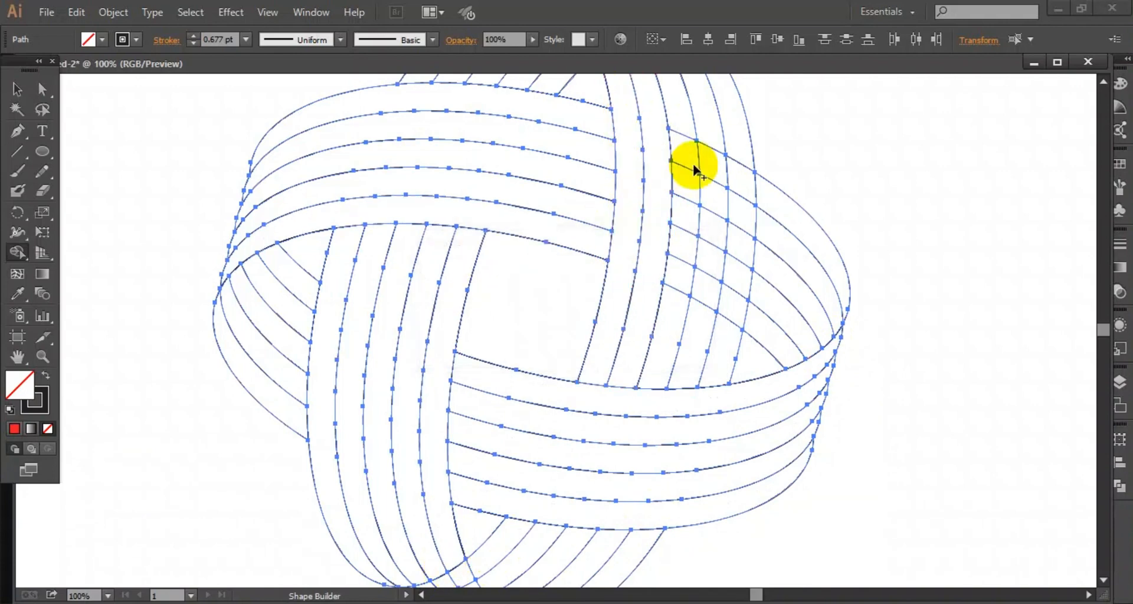
pyautogui.moveTo(683, 119)
pyautogui.mouseDown()
pyautogui.moveTo(682, 259)
pyautogui.moveTo(655, 354)
pyautogui.mouseUp()
pyautogui.moveTo(705, 100)
pyautogui.mouseDown()
pyautogui.moveTo(701, 337)
pyautogui.moveTo(734, 236)
pyautogui.moveTo(729, 321)
pyautogui.mouseUp()
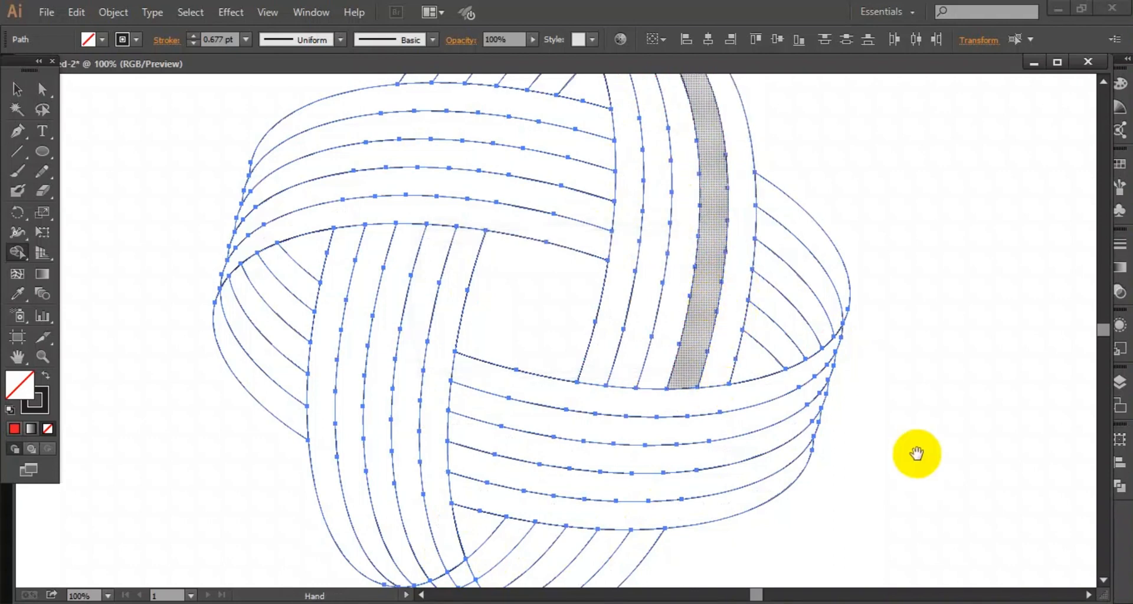
# Merge the small leftover segments at the bottom end of the left vertical band into their strips.
pyautogui.moveTo(916, 453); pyautogui.dragTo(938, 301)
pyautogui.moveTo(457, 413)
pyautogui.mouseDown()
pyautogui.moveTo(486, 407)
pyautogui.moveTo(526, 456)
pyautogui.moveTo(515, 460)
pyautogui.mouseUp()
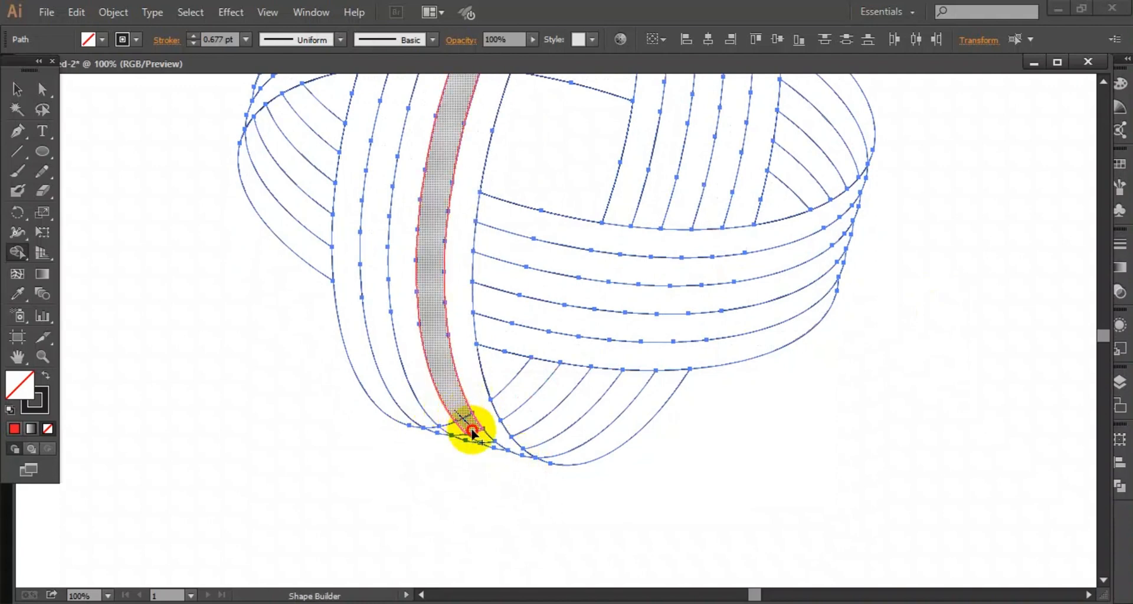
pyautogui.moveTo(492, 450); pyautogui.dragTo(436, 430)
pyautogui.click(464, 438)
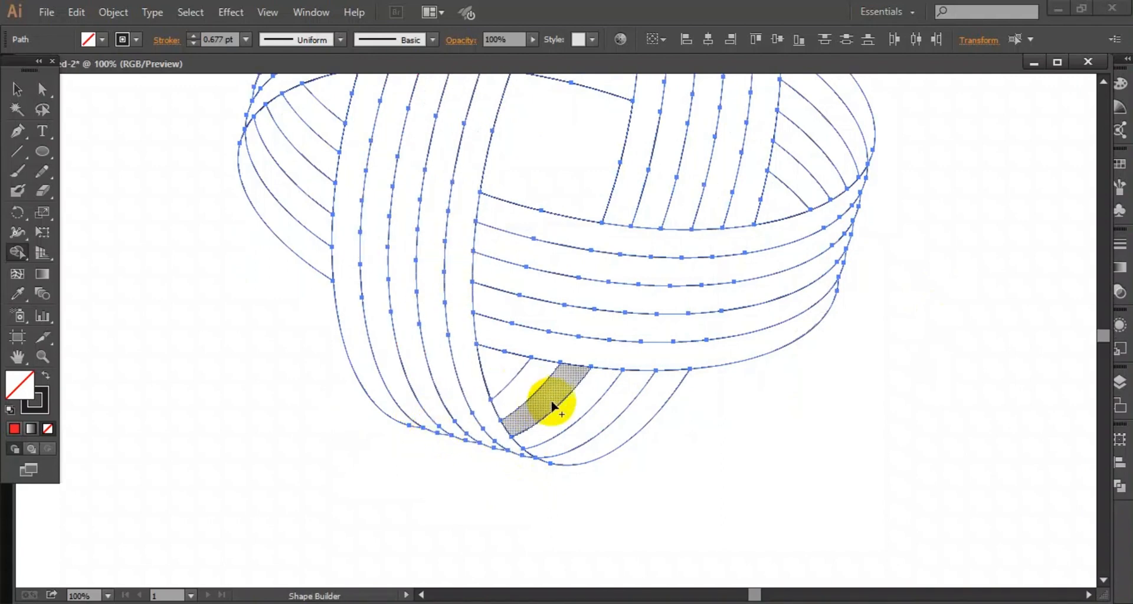
# Merge the small leftover segments at the top end of the right vertical band into their strips.
pyautogui.press('space')
pyautogui.moveTo(551, 182); pyautogui.dragTo(476, 555)
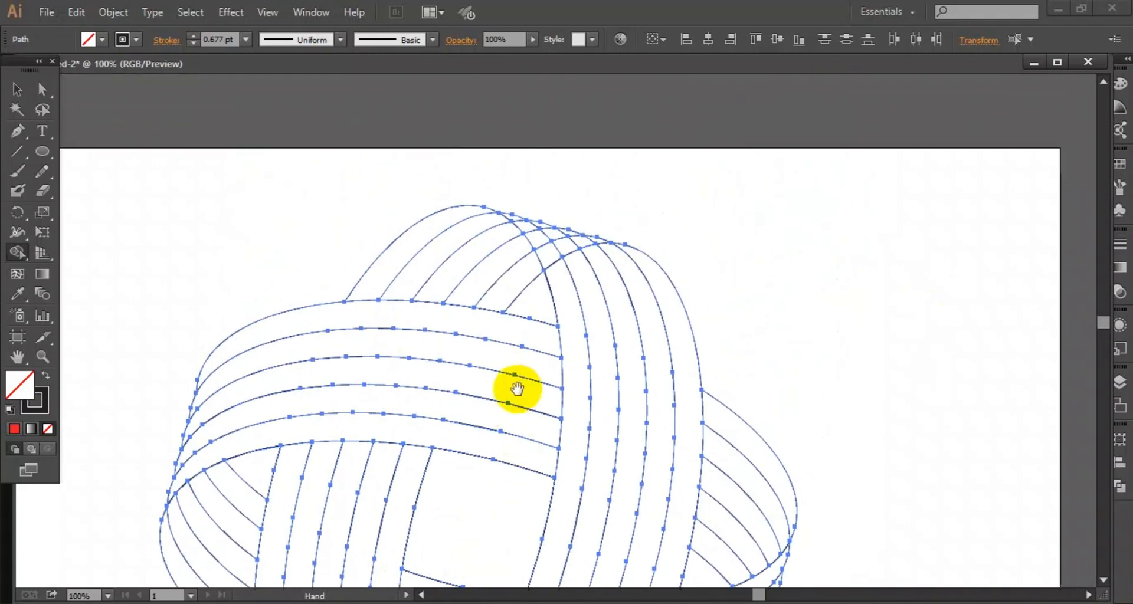
pyautogui.moveTo(549, 253)
pyautogui.mouseDown()
pyautogui.moveTo(519, 216)
pyautogui.moveTo(573, 258)
pyautogui.moveTo(545, 226)
pyautogui.moveTo(582, 253)
pyautogui.moveTo(600, 242)
pyautogui.moveTo(615, 255)
pyautogui.moveTo(604, 245)
pyautogui.mouseUp()
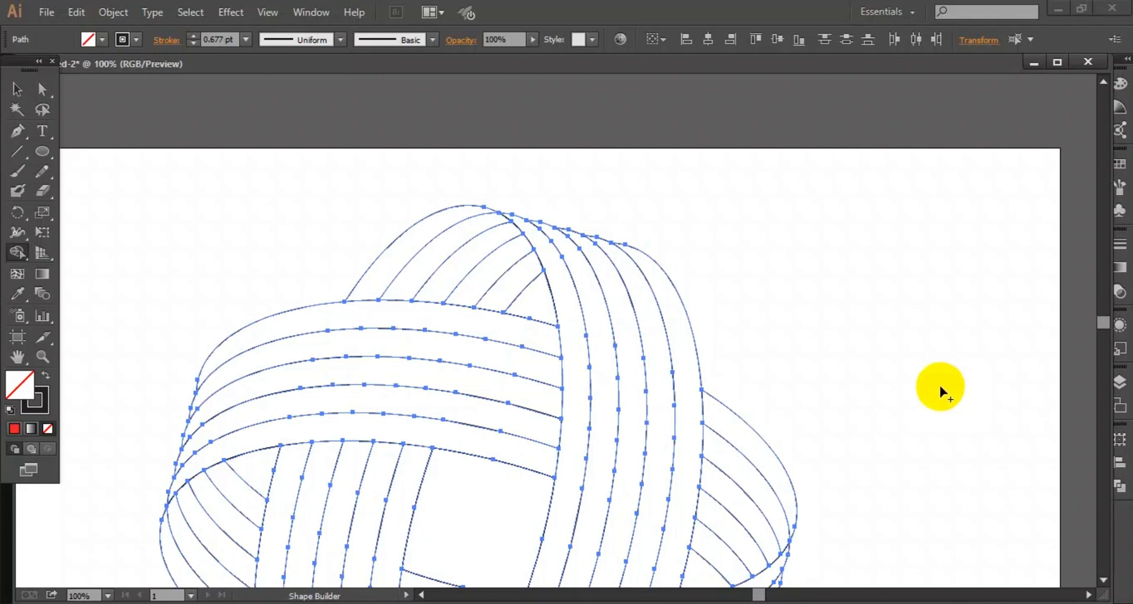
pyautogui.moveTo(587, 435); pyautogui.dragTo(488, 321)
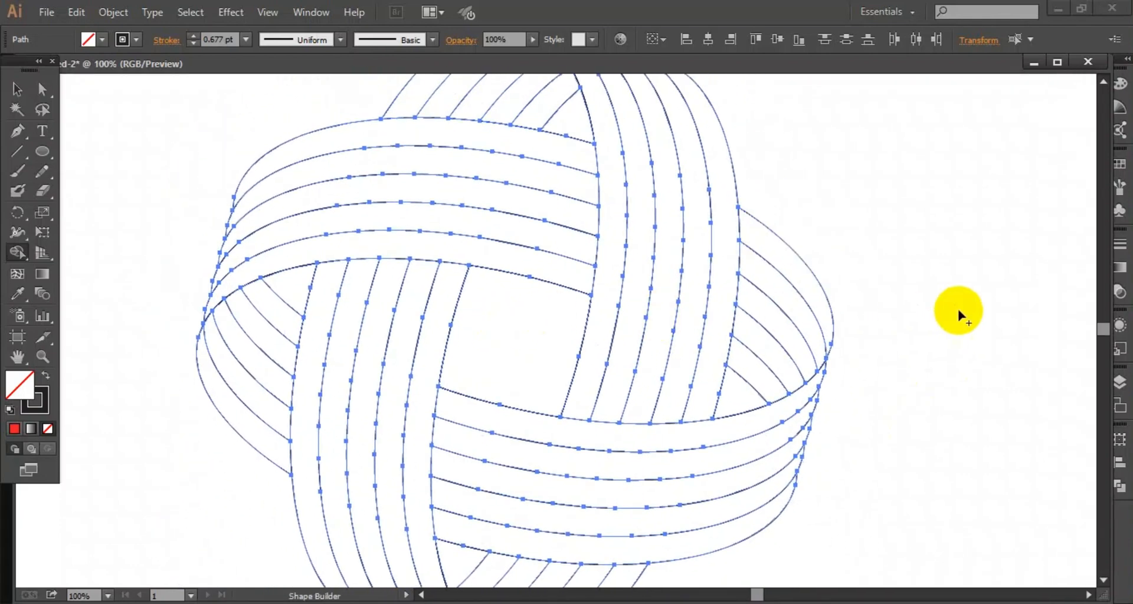
pyautogui.hotkey('ctrl', '-')
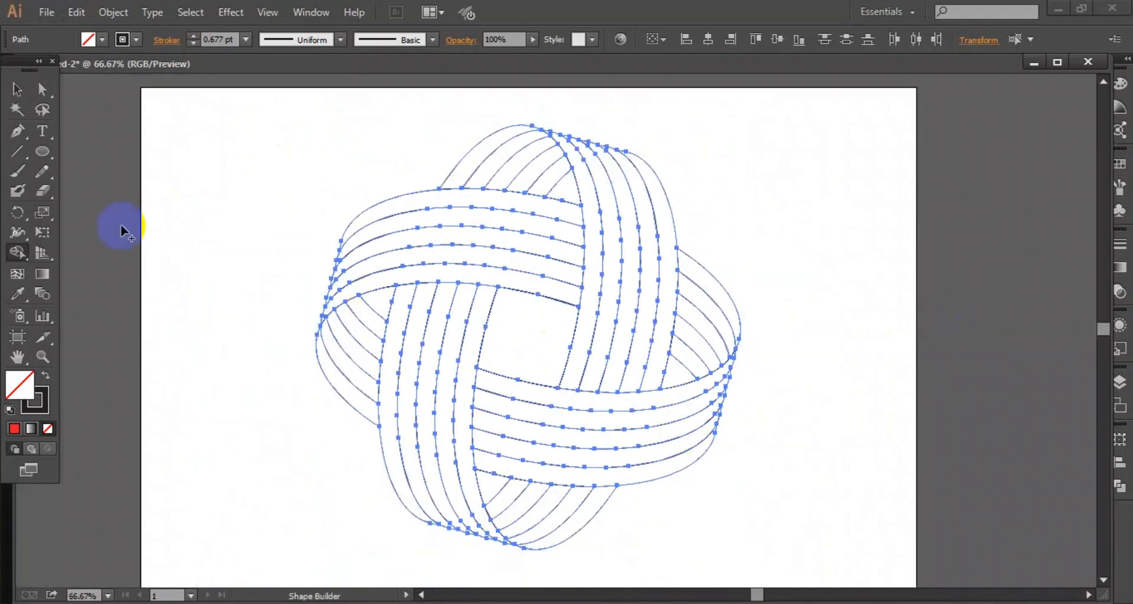
# Select the whole woven shape and remove its stroke.
pyautogui.click(17, 89)
pyautogui.click(189, 178)
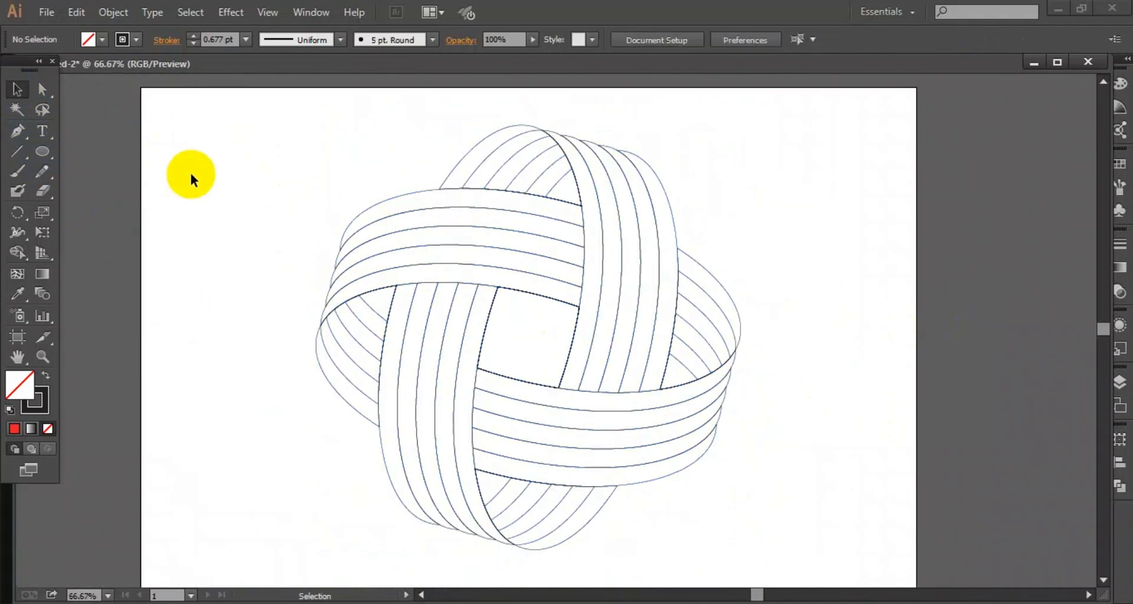
pyautogui.moveTo(266, 167); pyautogui.dragTo(786, 474)
pyautogui.click(125, 39)
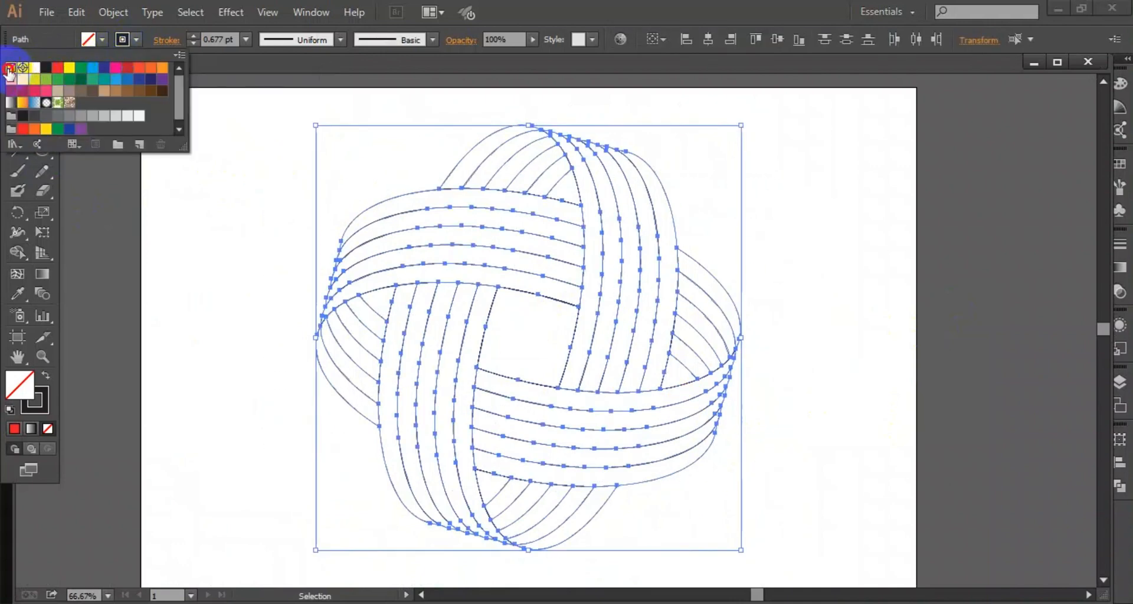
pyautogui.click(10, 71)
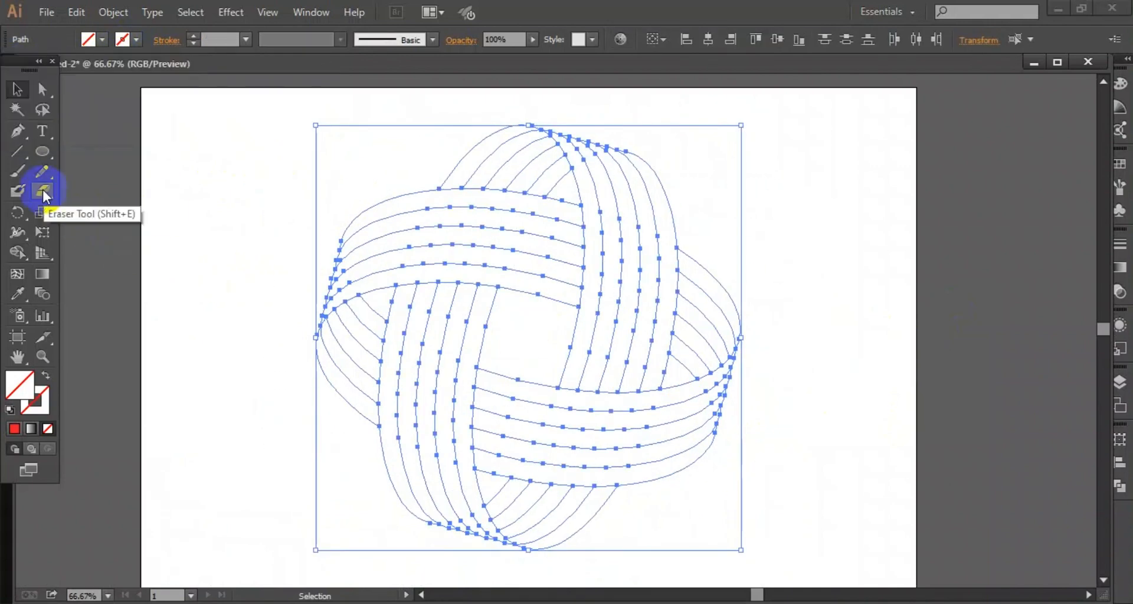
# Activate the Shape Builder tool and set its fill to a linear gradient with both color stops black.
pyautogui.click(19, 258)
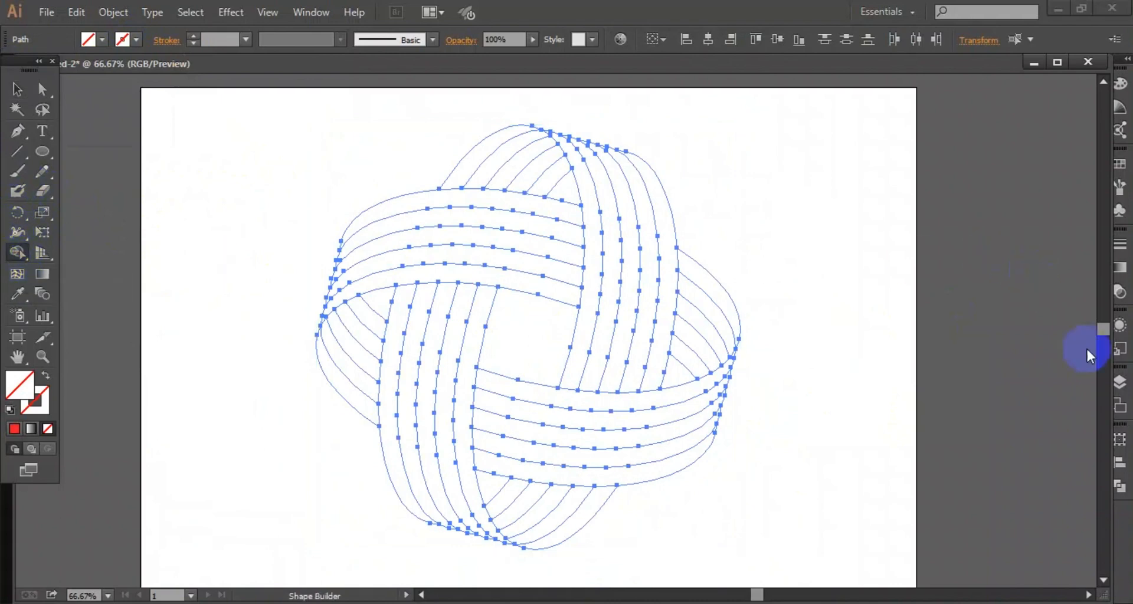
pyautogui.click(1122, 271)
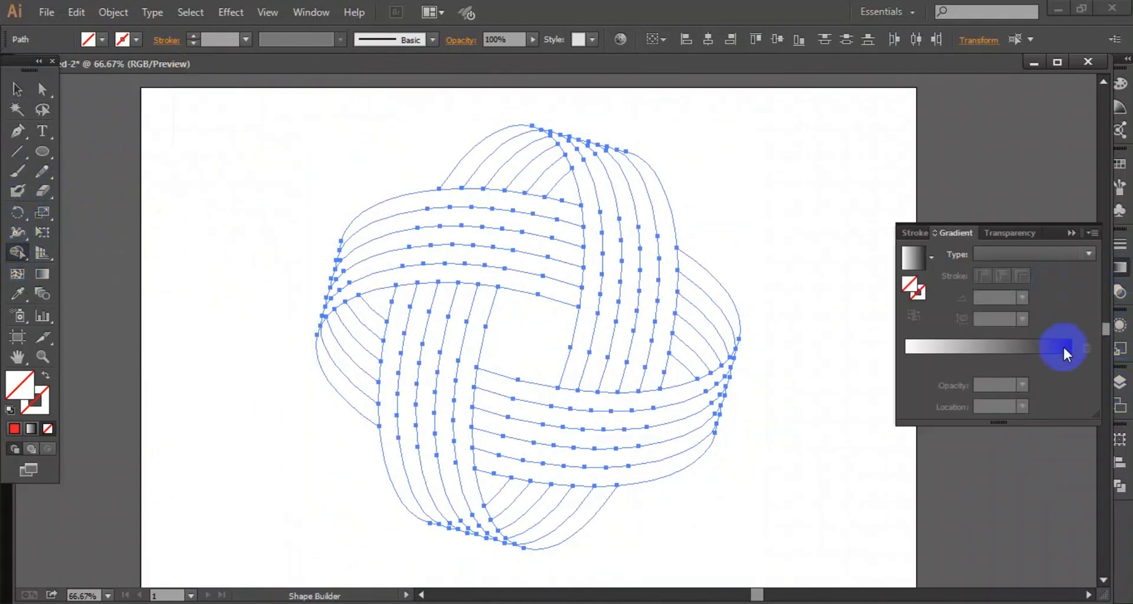
pyautogui.doubleClick(906, 362)
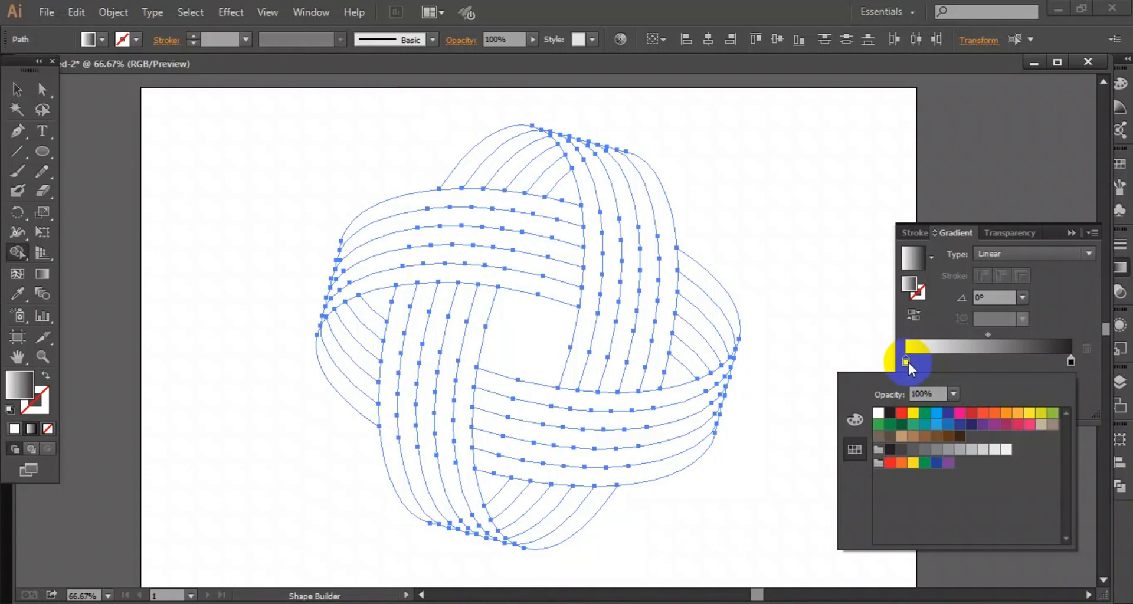
pyautogui.click(890, 414)
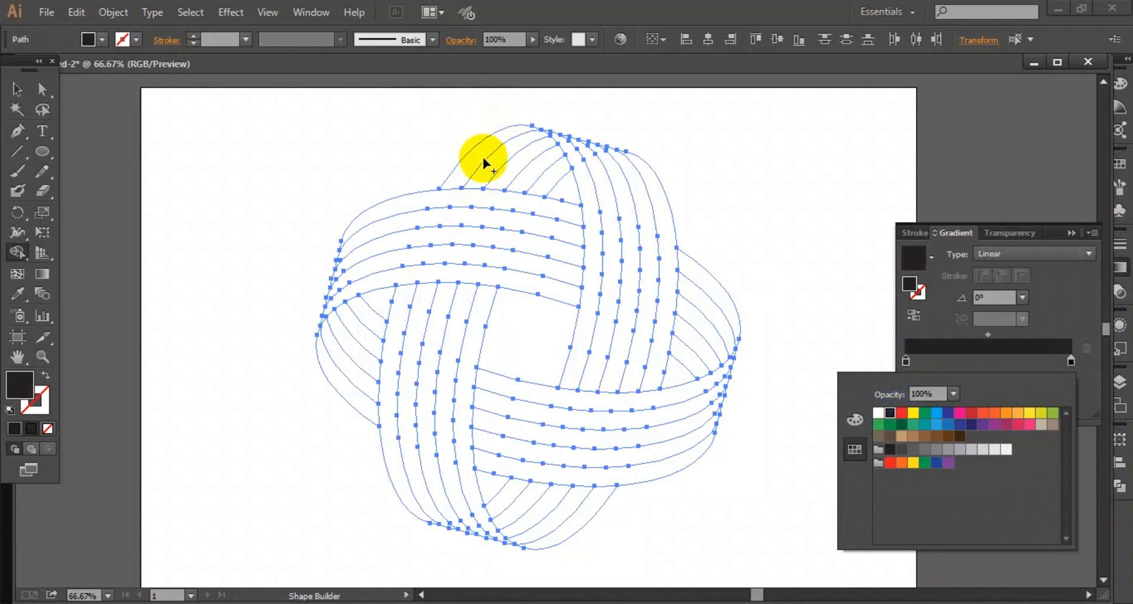
# Fill every other strip of the upper horizontal band and of the loop behind it at the top with black.
pyautogui.click(473, 198)
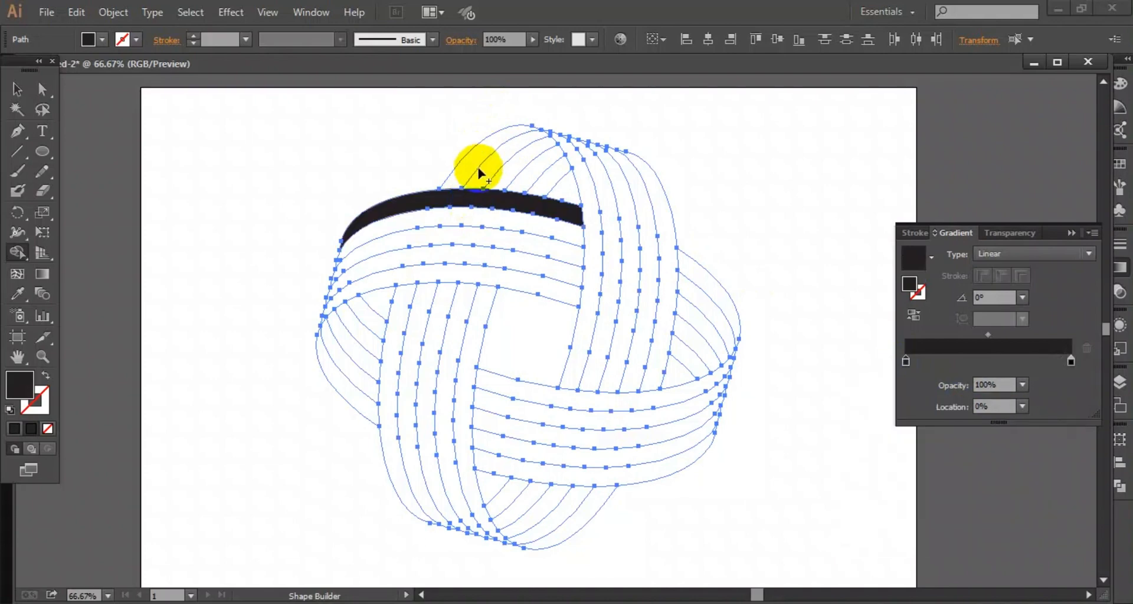
pyautogui.click(459, 236)
pyautogui.click(453, 273)
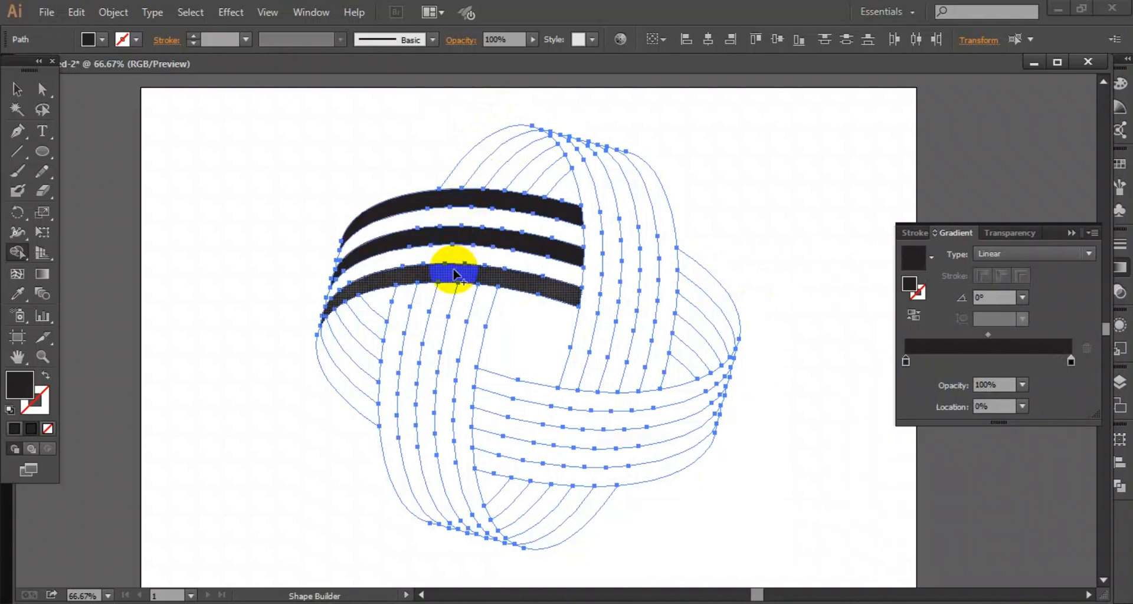
pyautogui.click(525, 167)
pyautogui.click(480, 152)
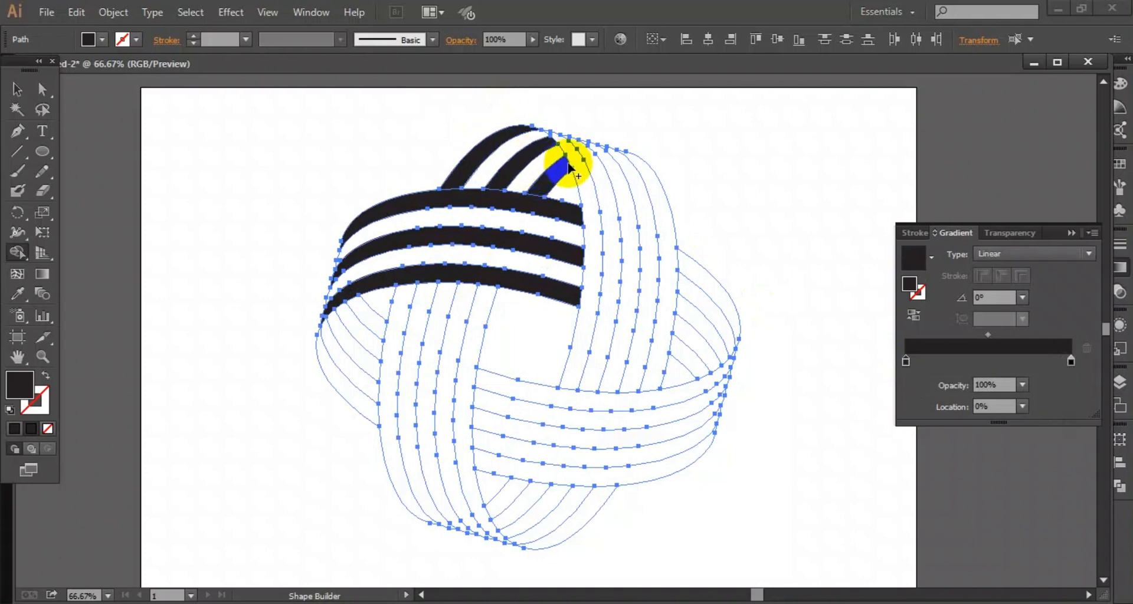
# Fill every other strip of the right vertical band and of the loop behind it on the right with black.
pyautogui.click(570, 158)
pyautogui.click(618, 188)
pyautogui.click(656, 188)
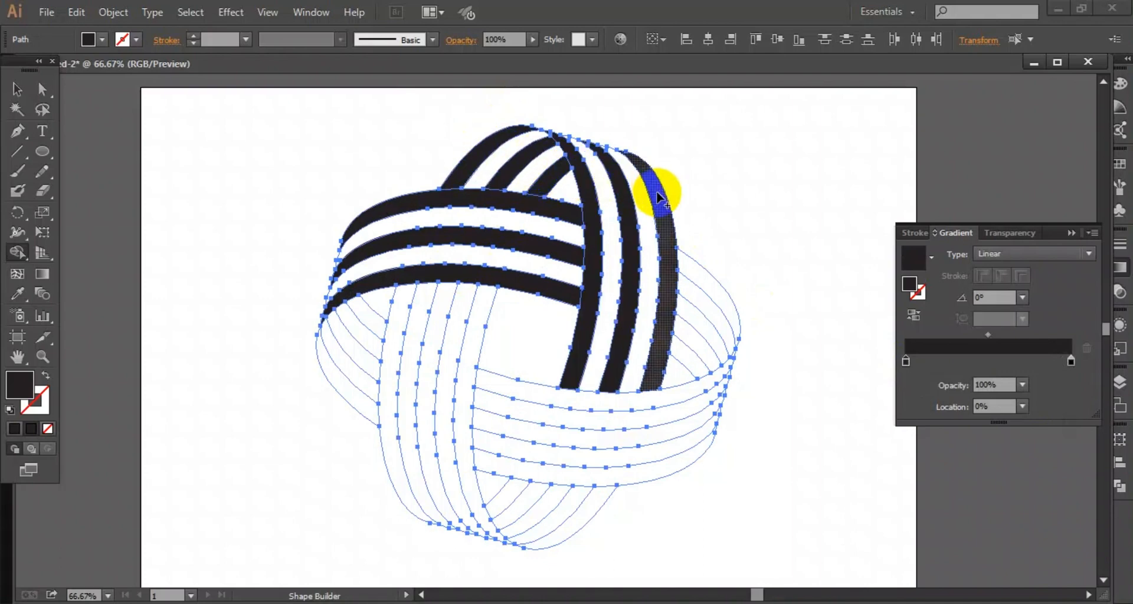
pyautogui.click(664, 198)
pyautogui.click(701, 282)
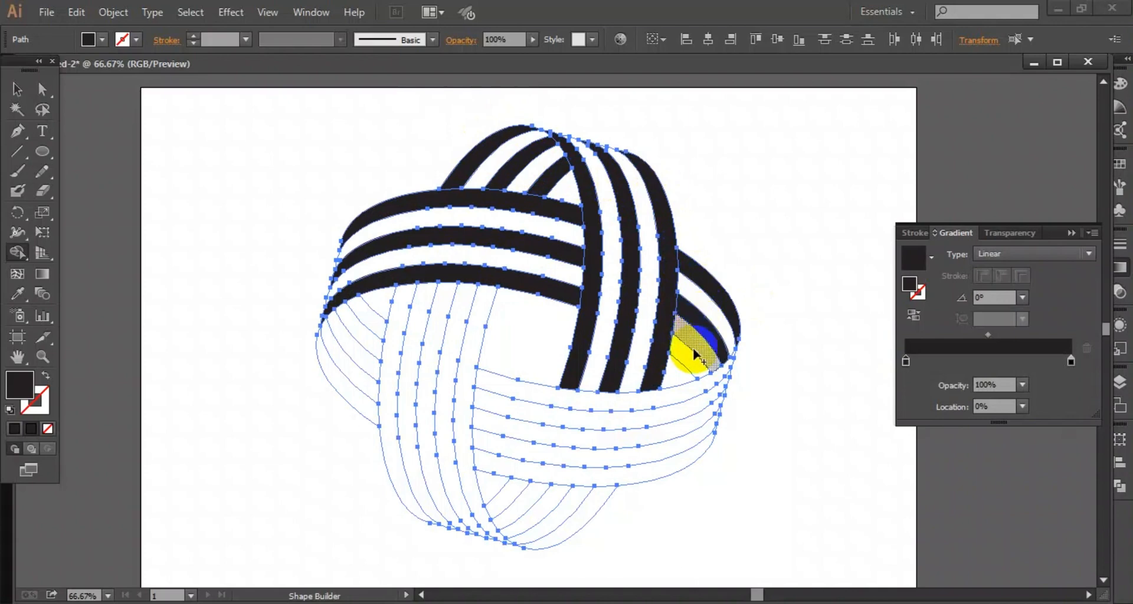
pyautogui.click(695, 363)
# Fill every other strip of the lower horizontal band and of the left vertical band with black.
pyautogui.click(679, 401)
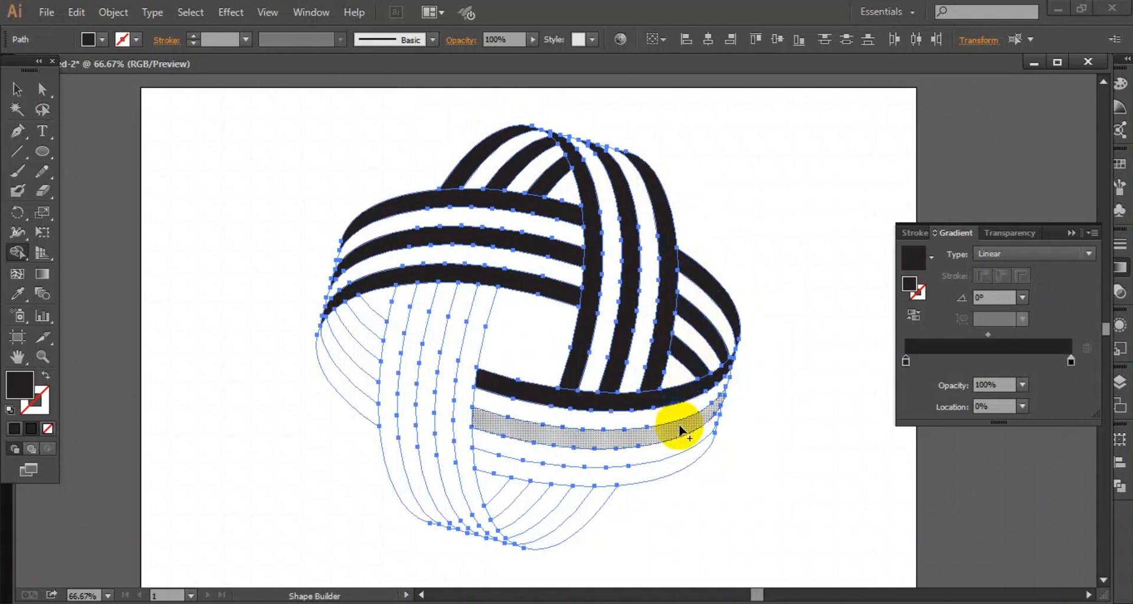
pyautogui.click(683, 431)
pyautogui.click(684, 455)
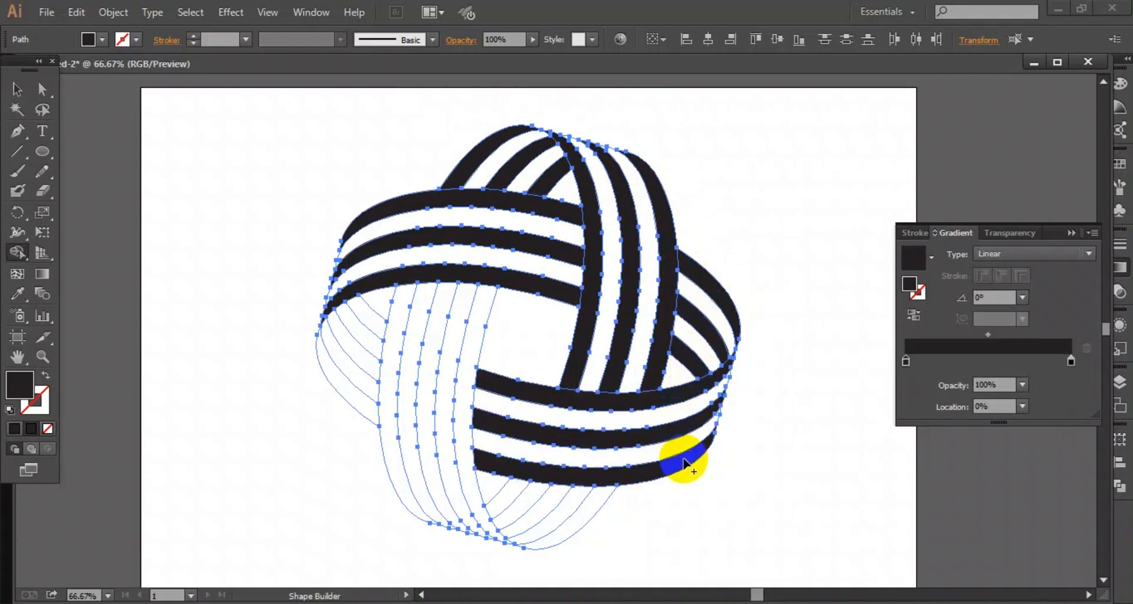
pyautogui.click(392, 357)
pyautogui.click(436, 355)
pyautogui.click(464, 371)
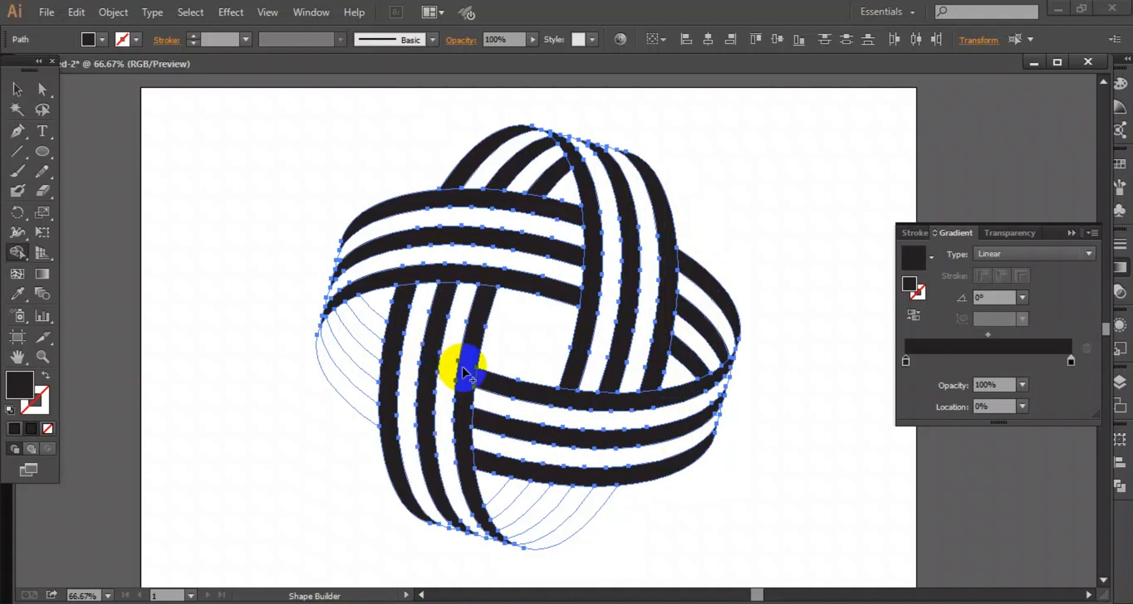
# Fill every other strip of the rear loops at the left and bottom of the shape with black.
pyautogui.click(349, 374)
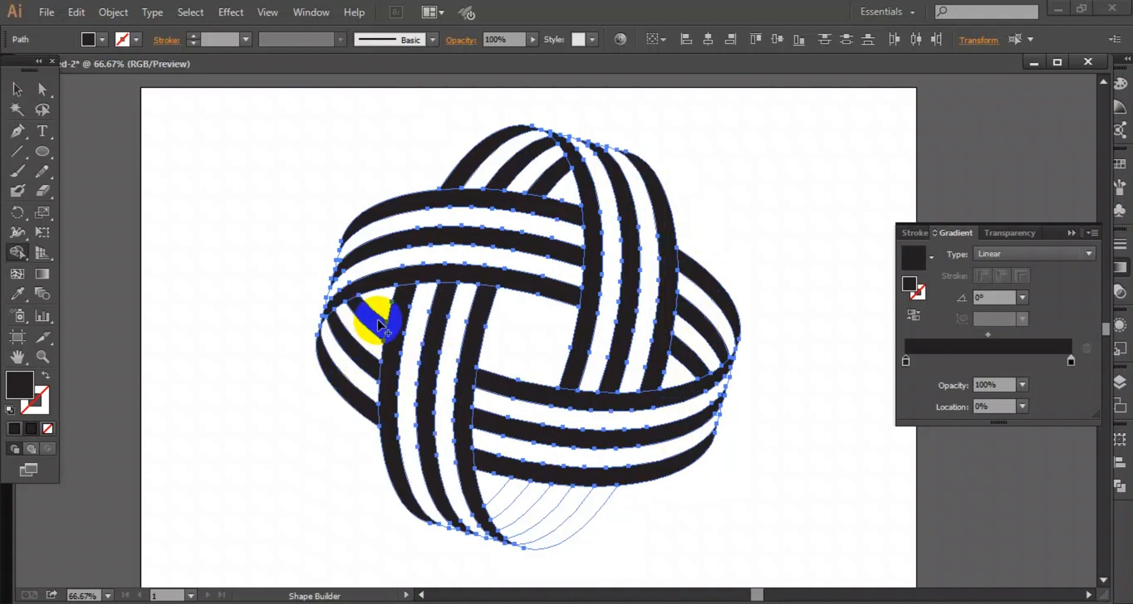
pyautogui.click(504, 500)
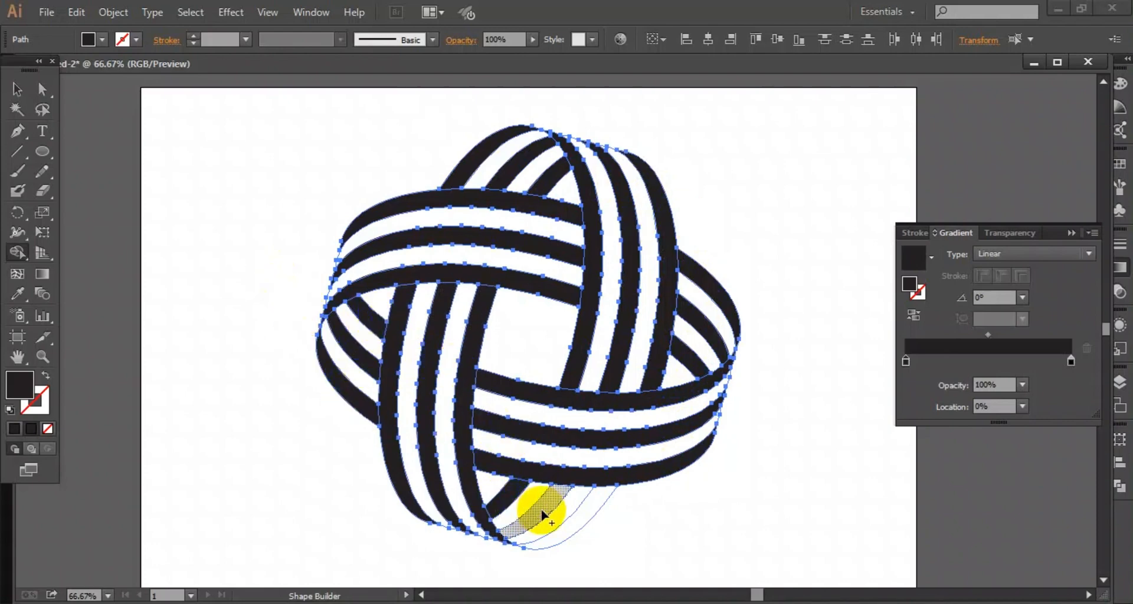
pyautogui.click(568, 525)
# Select the whole woven artwork again and reactivate the Shape Builder tool.
pyautogui.click(15, 90)
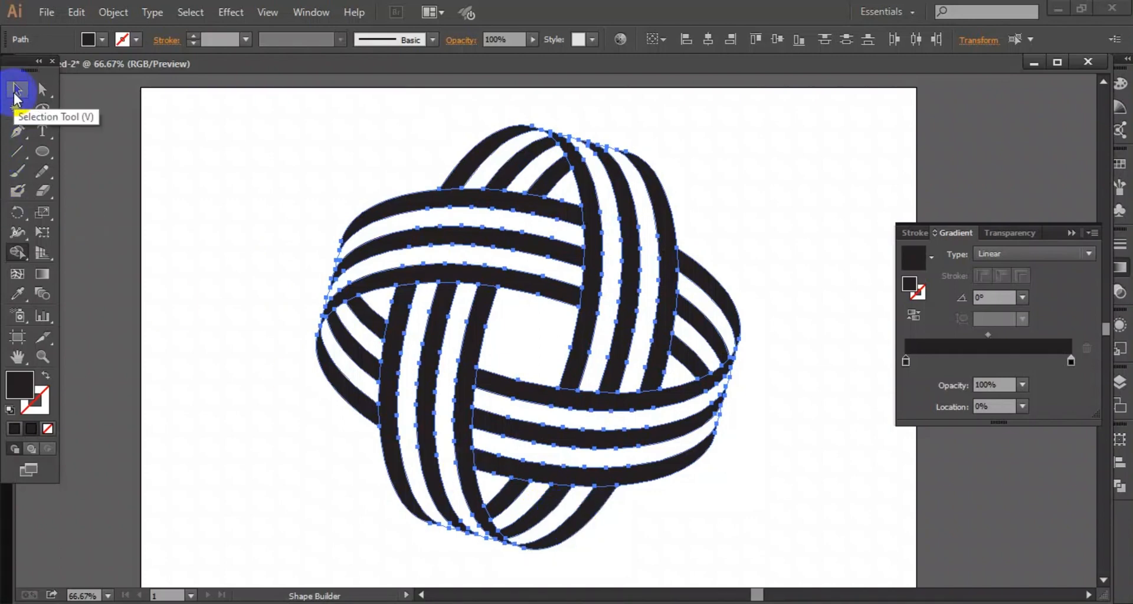
pyautogui.click(15, 90)
pyautogui.moveTo(211, 143); pyautogui.dragTo(719, 439)
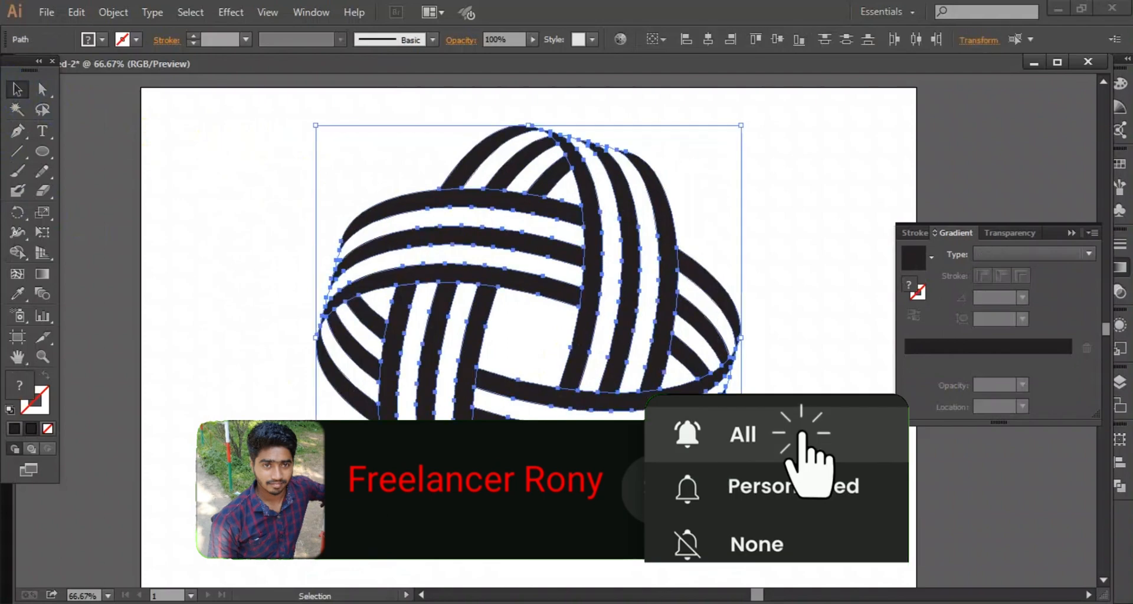
pyautogui.click(1038, 348)
pyautogui.click(17, 253)
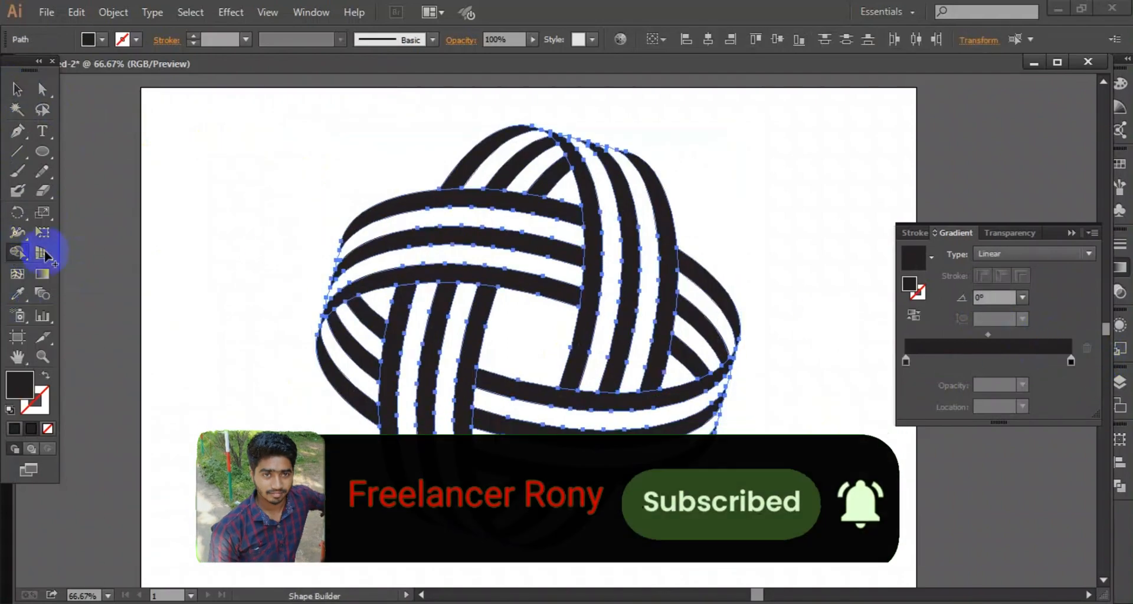
# Change the fill to a linear gradient from medium gray to light gray, with the end stop at 92.12%.
pyautogui.click(907, 358)
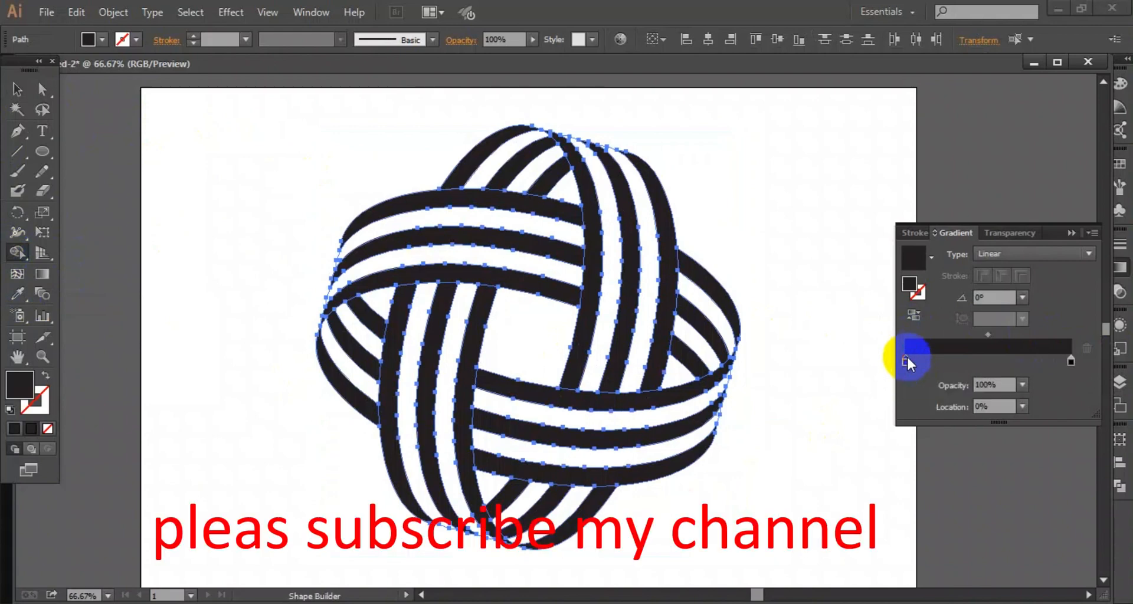
pyautogui.doubleClick(907, 357)
pyautogui.click(879, 414)
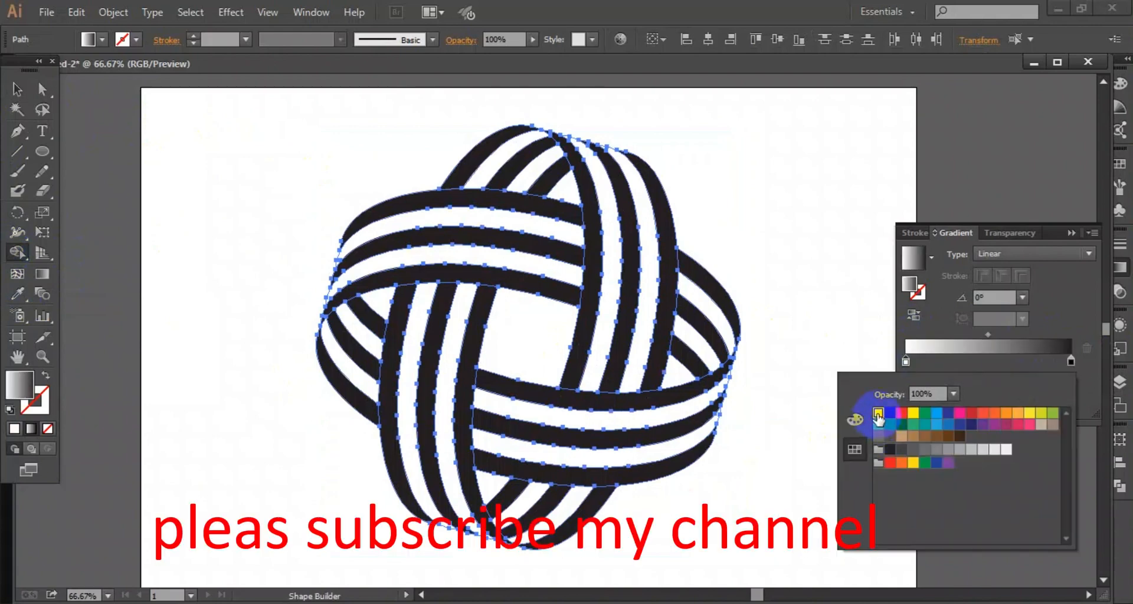
pyautogui.doubleClick(1072, 366)
pyautogui.click(972, 450)
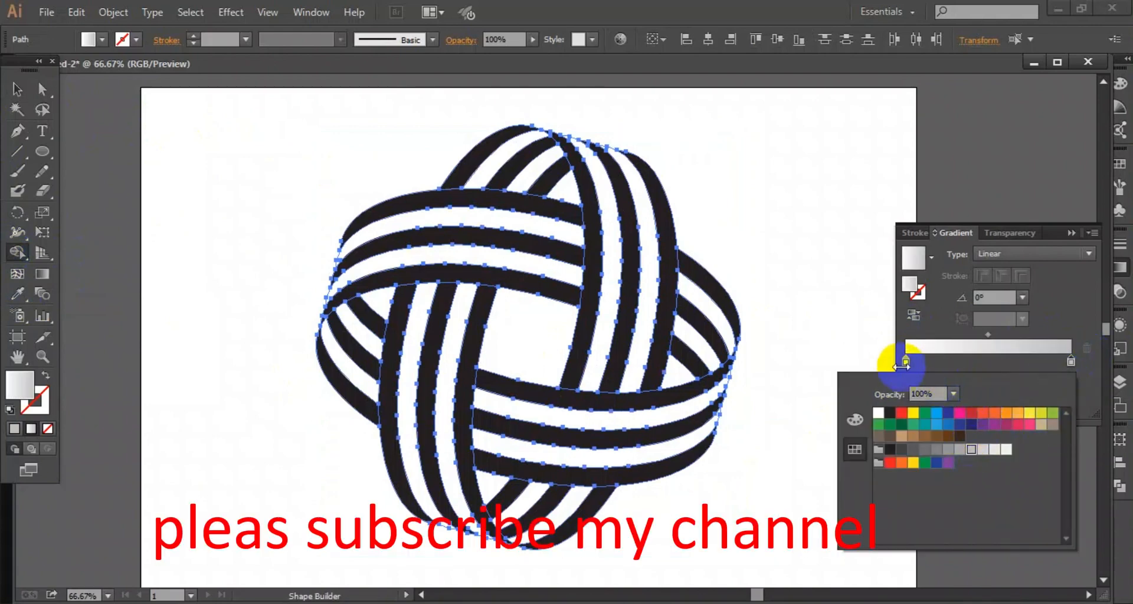
pyautogui.doubleClick(906, 360)
pyautogui.click(949, 451)
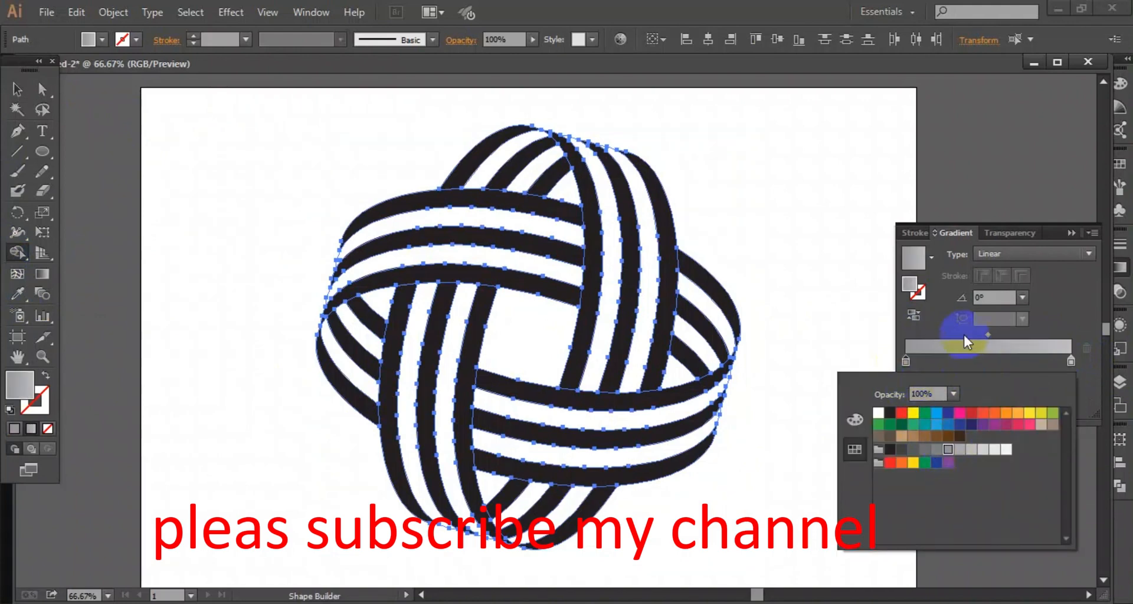
pyautogui.click(1032, 358)
pyautogui.moveTo(1074, 360); pyautogui.dragTo(1061, 363)
# Fill the unfilled strips of the top rear loop and the right vertical band with the gray gradient.
pyautogui.click(498, 167)
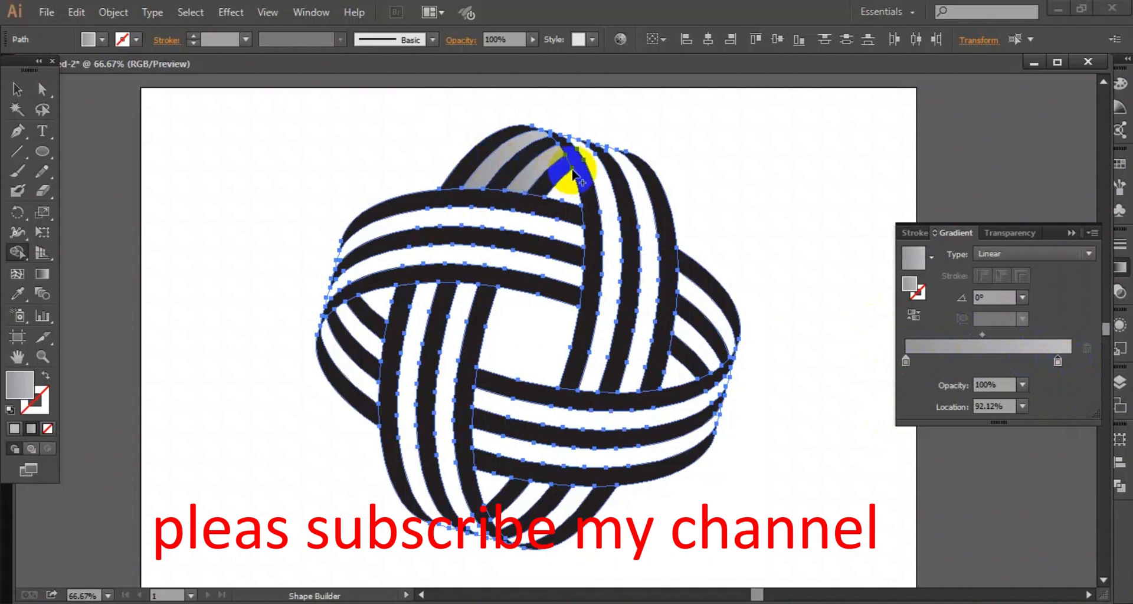
pyautogui.click(593, 174)
pyautogui.click(636, 201)
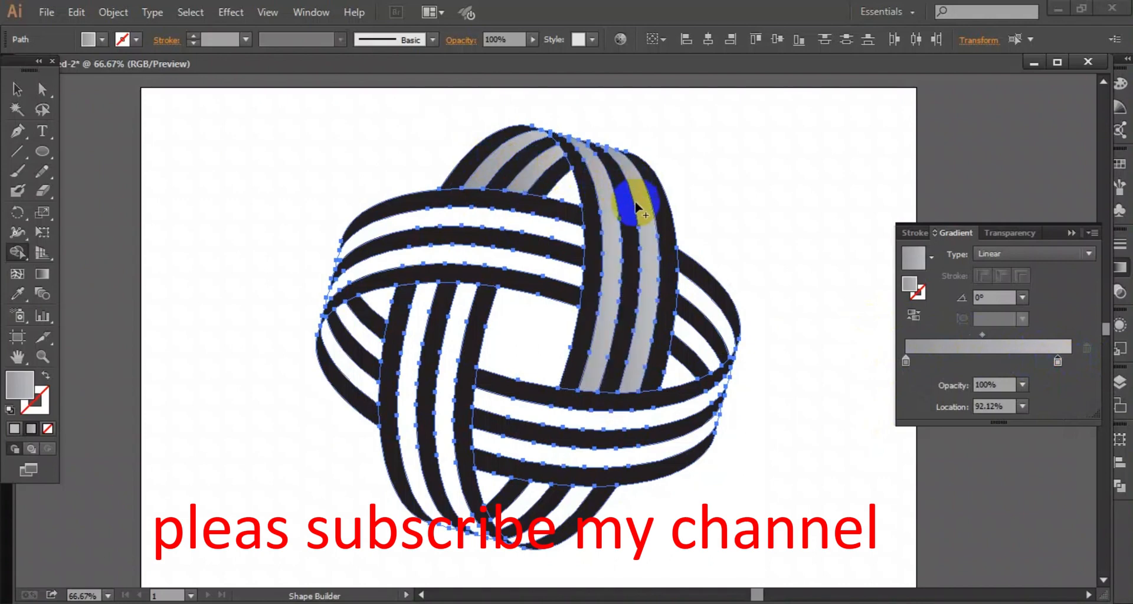
# Fill the unfilled strips of the right rear loop and the lower horizontal band with the gray gradient.
pyautogui.click(715, 315)
pyautogui.click(697, 344)
pyautogui.click(687, 412)
pyautogui.click(688, 436)
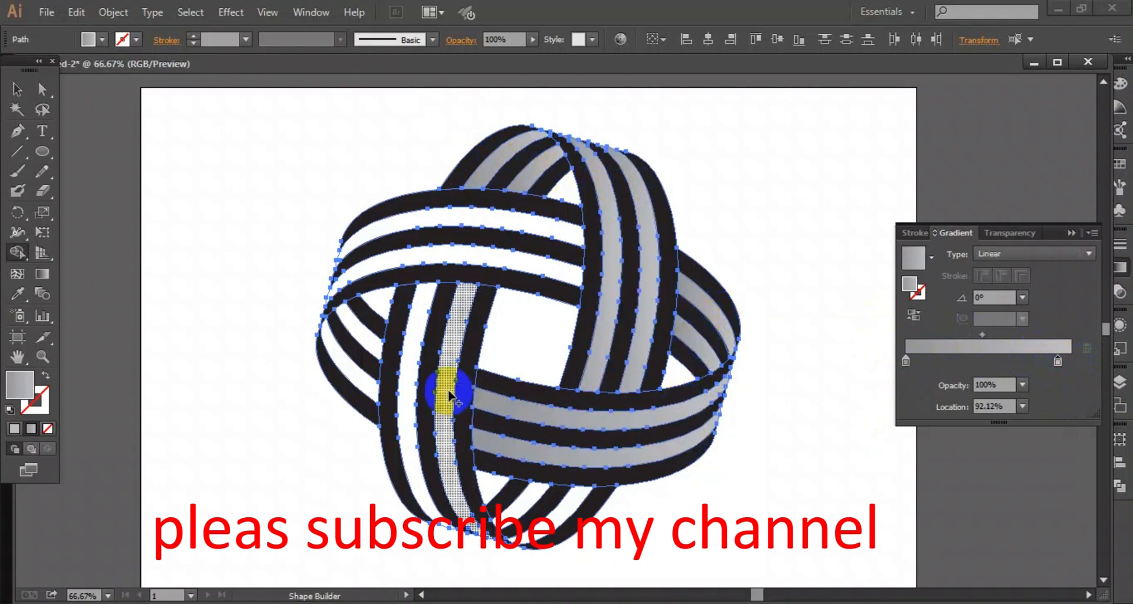
# Fill the unfilled strips of the left vertical band and the left rear loop with the gray gradient.
pyautogui.click(451, 398)
pyautogui.click(367, 344)
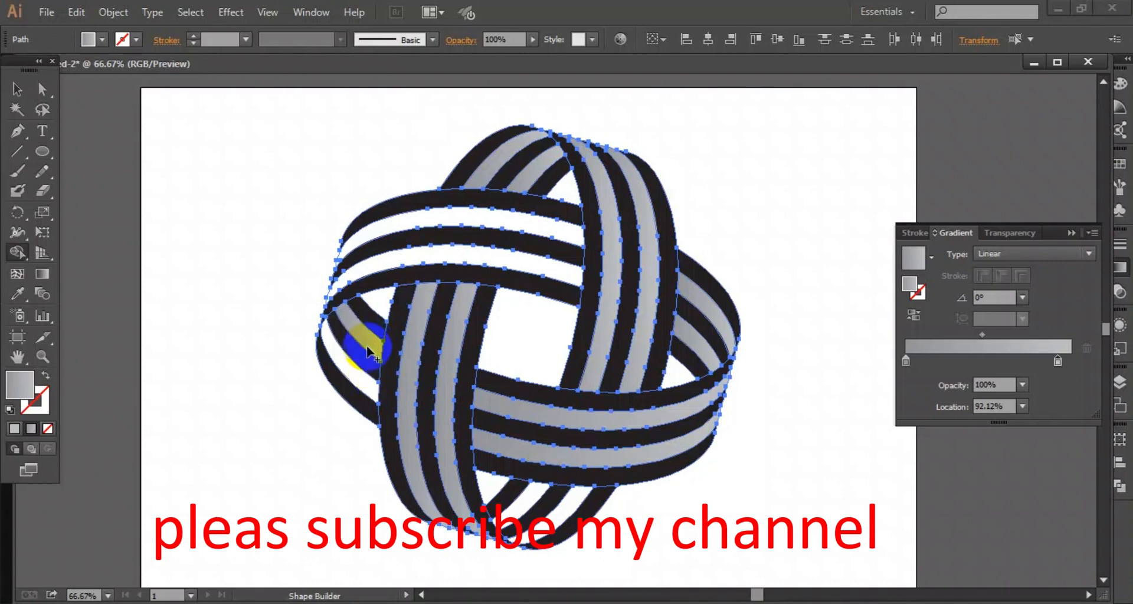
pyautogui.click(348, 373)
# Fill the unfilled strips of the upper horizontal band and the bottom rear loop with the gray gradient.
pyautogui.click(382, 268)
pyautogui.click(379, 217)
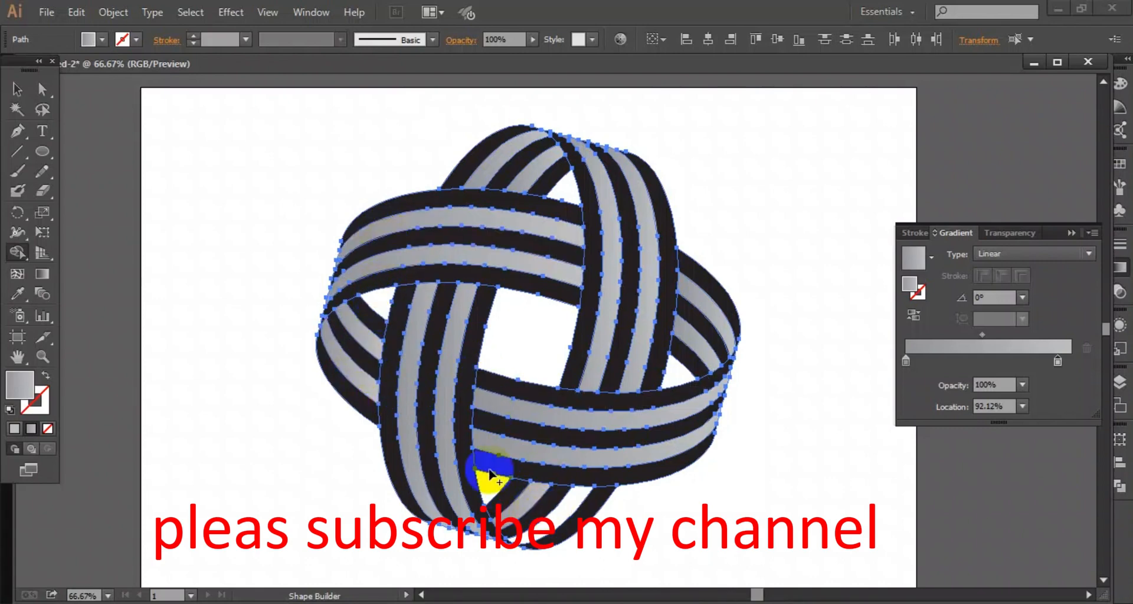
pyautogui.click(564, 513)
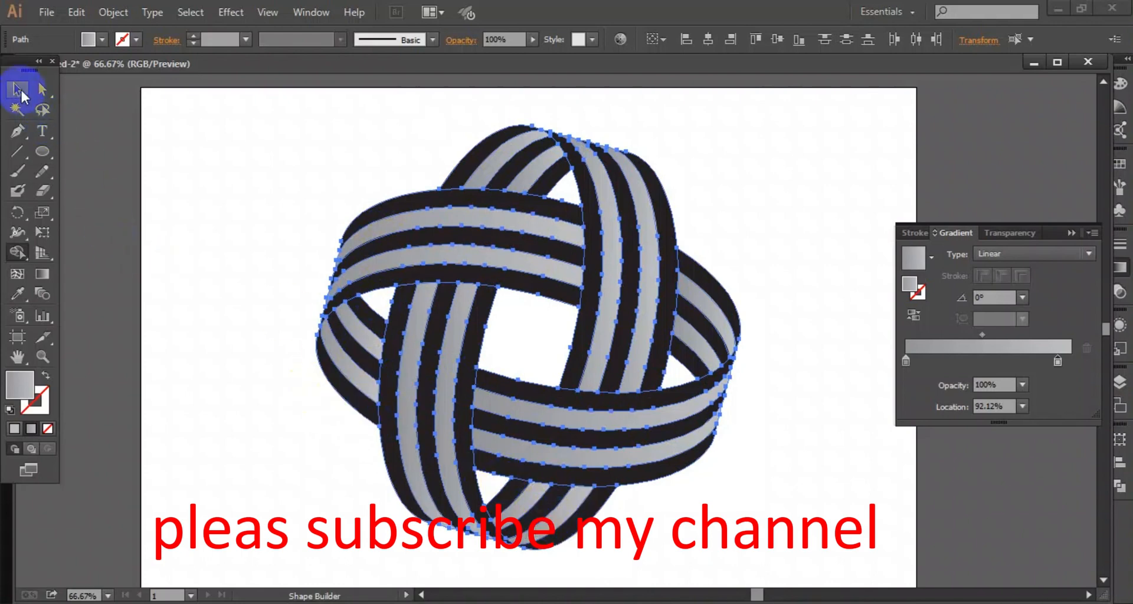
# Deselect the finished artwork and collapse the gradient settings.
pyautogui.click(17, 90)
pyautogui.click(295, 230)
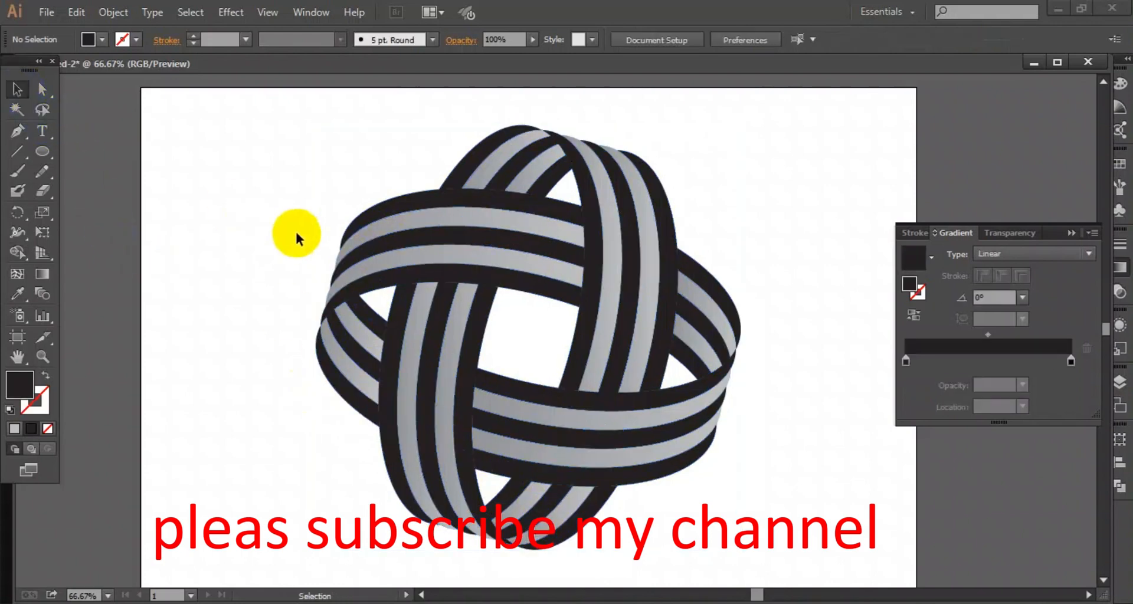
pyautogui.click(1072, 233)
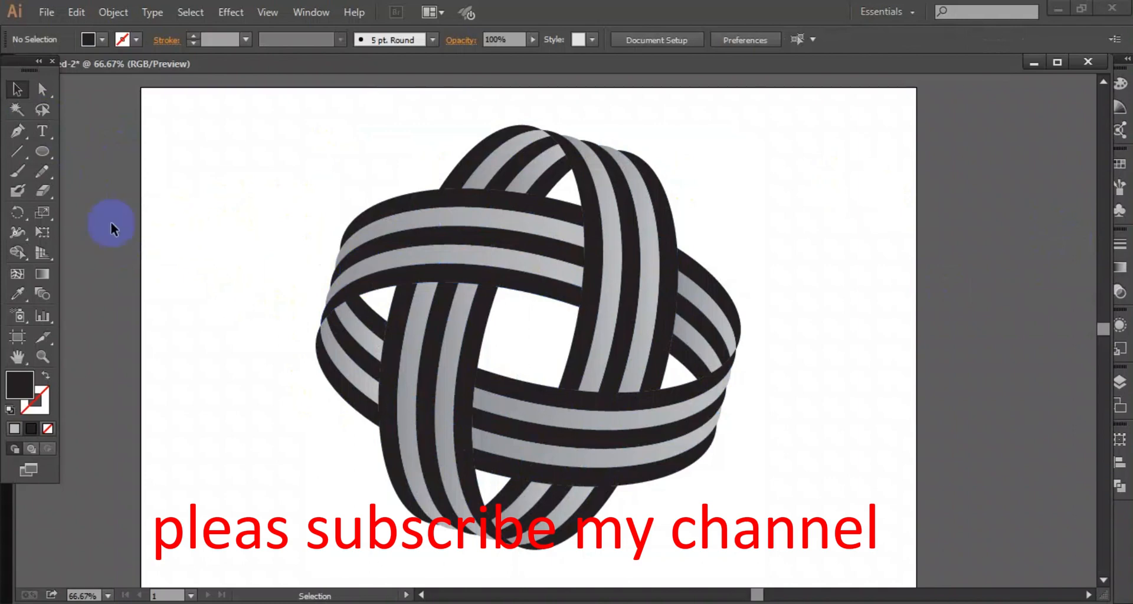